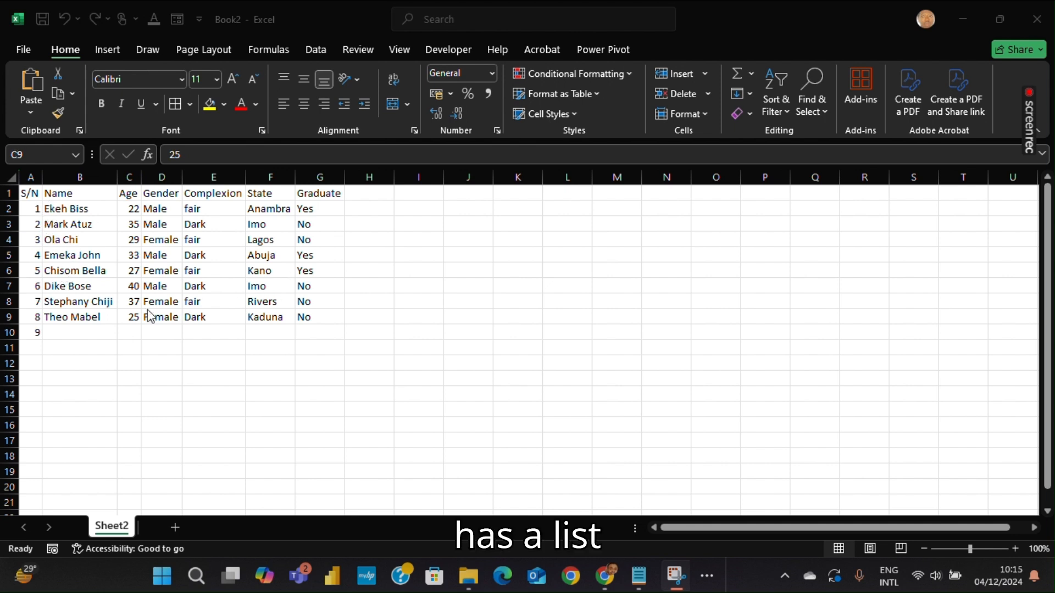
Examine the table's column headers, rows and data cells
left_click(75, 191)
left_click(68, 207)
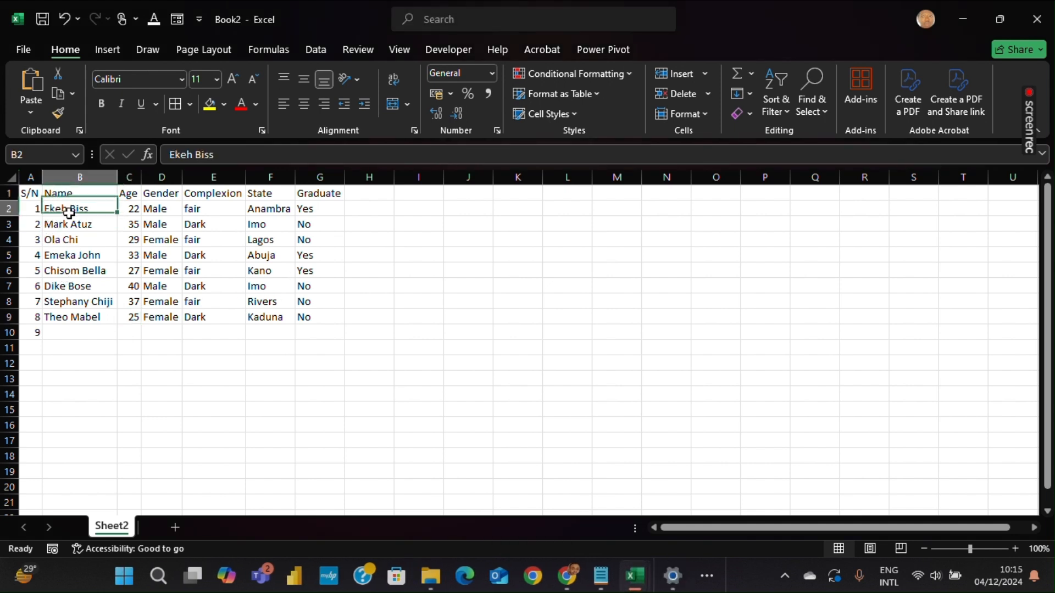
left_click(83, 176)
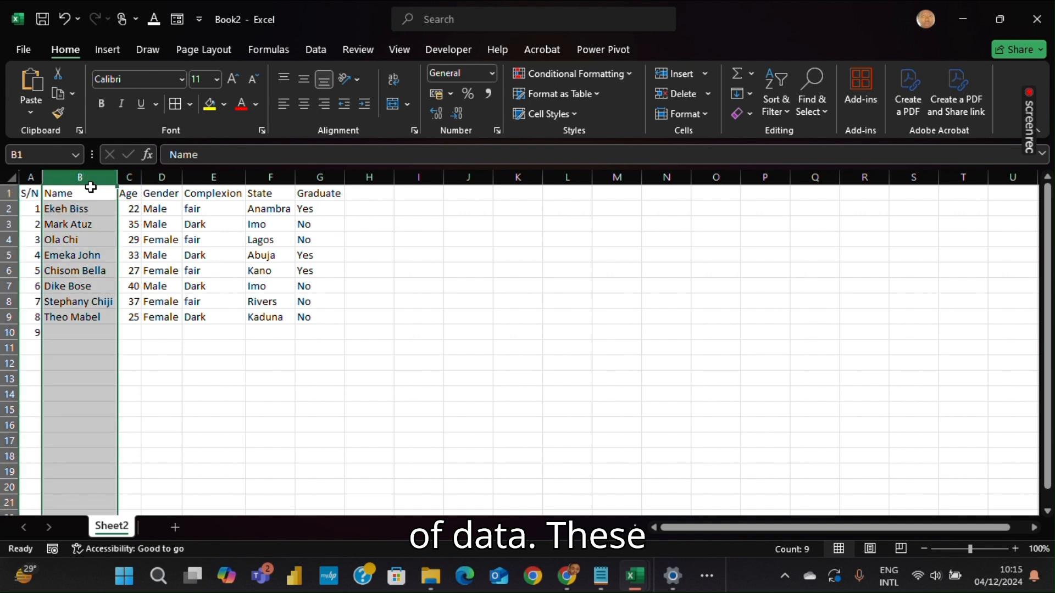
left_click(93, 196)
left_click(29, 193)
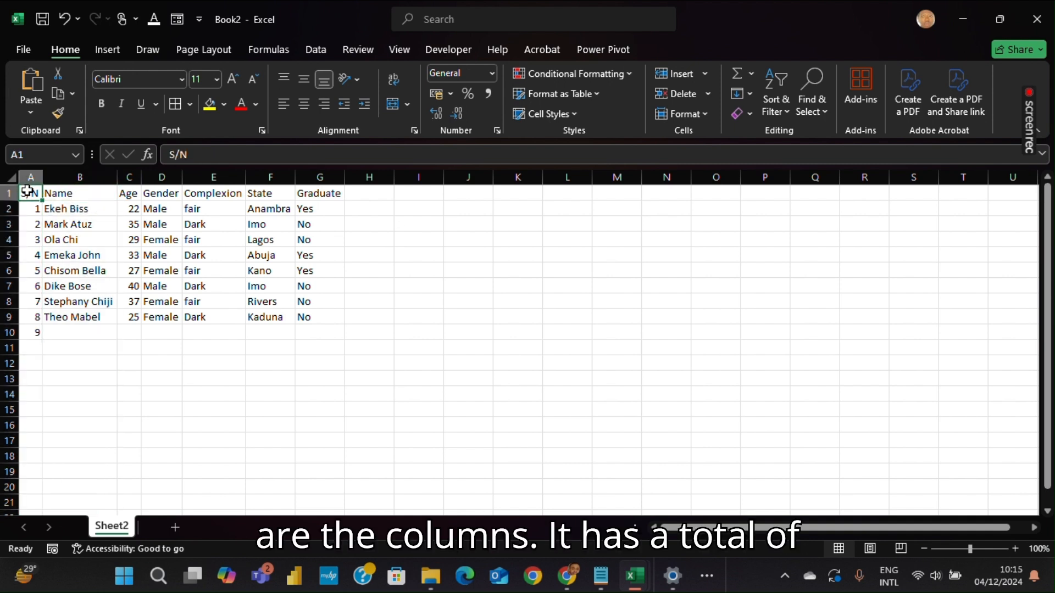
left_click(4, 189)
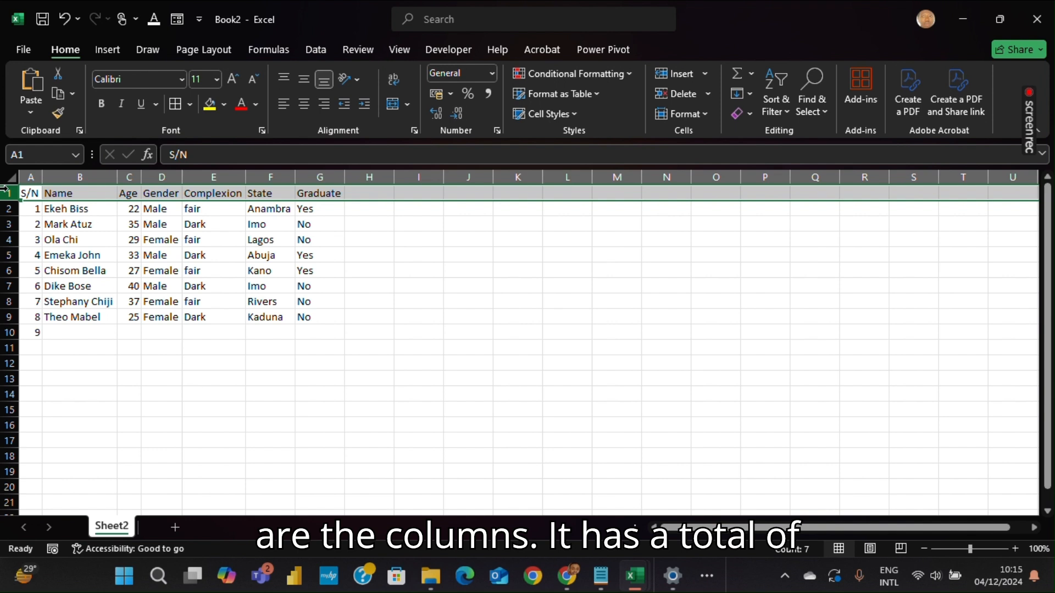
left_click(82, 191)
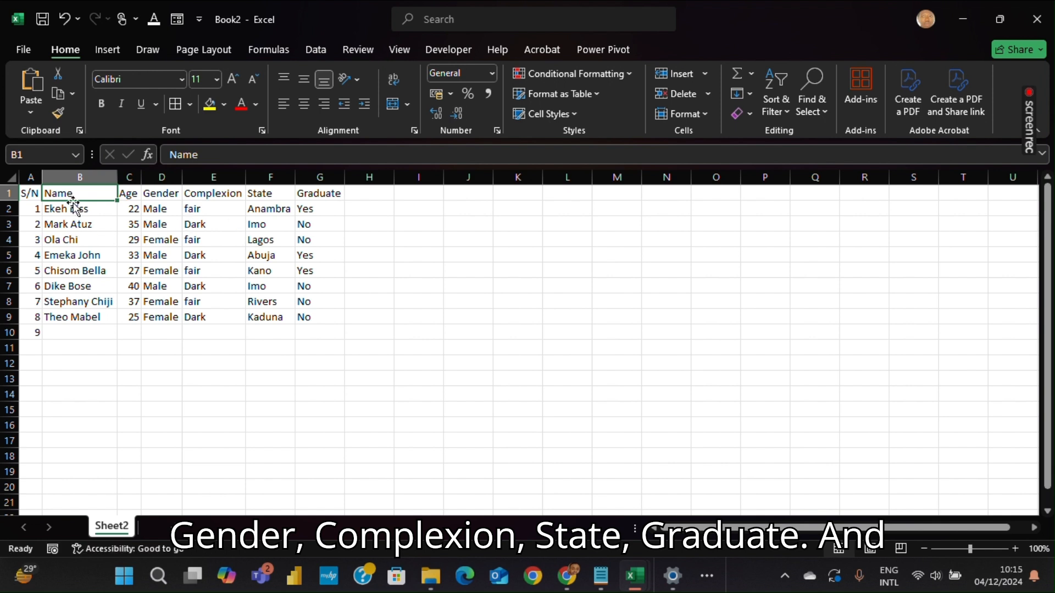
left_click_drag(73, 207, 256, 319)
left_click(80, 332)
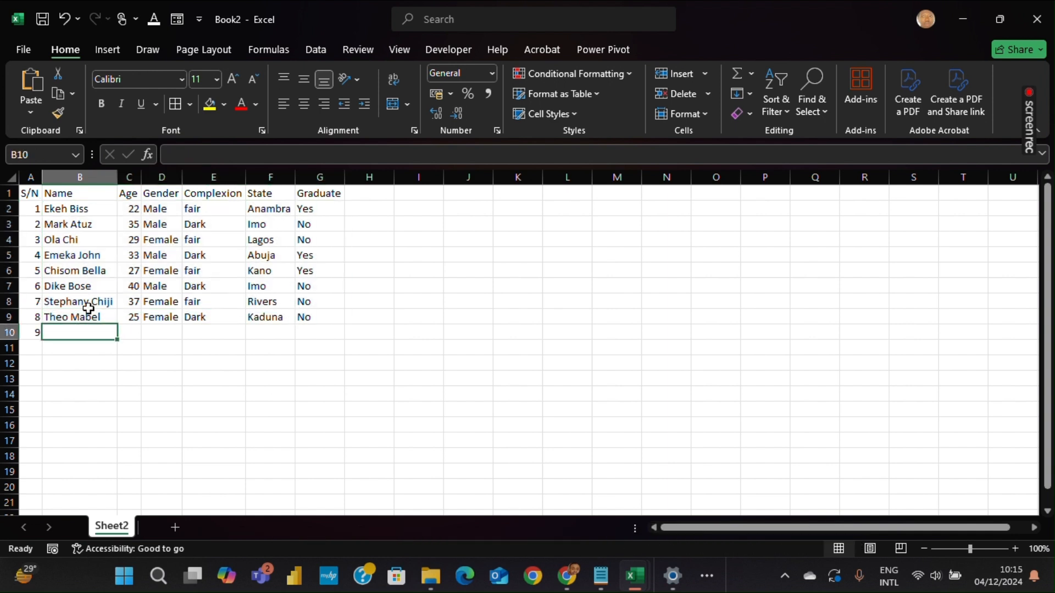
left_click(89, 304)
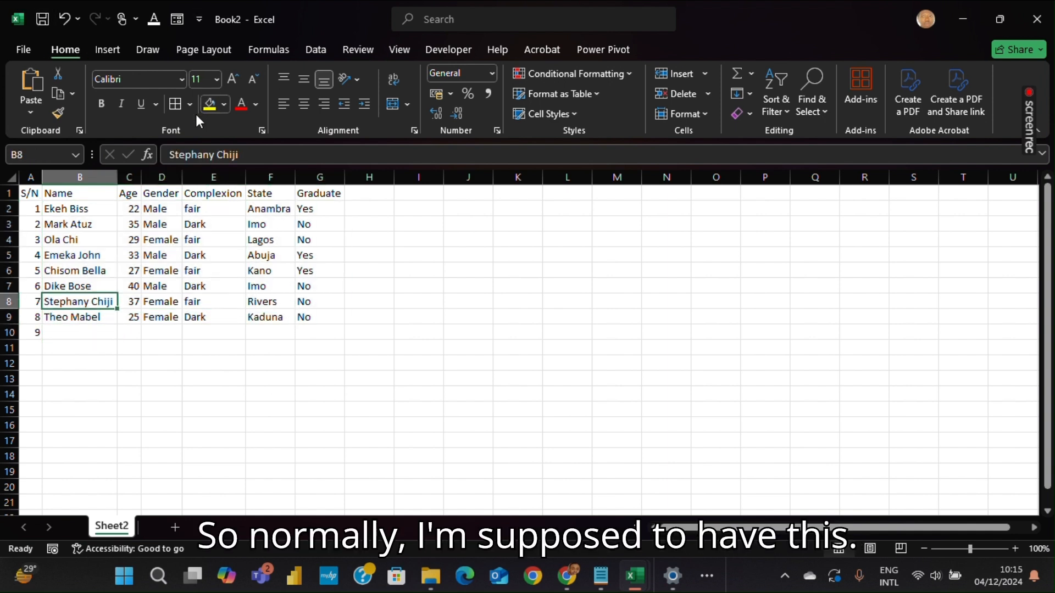
Apply All Borders to the table range A1:G9
left_click_drag(30, 195, 311, 317)
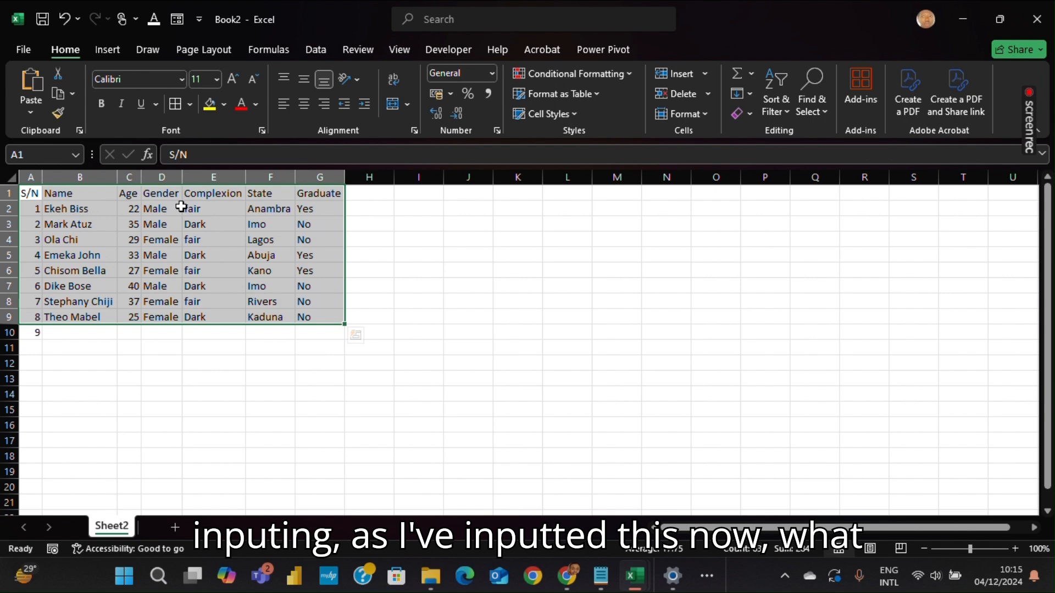
left_click(189, 103)
left_click(207, 258)
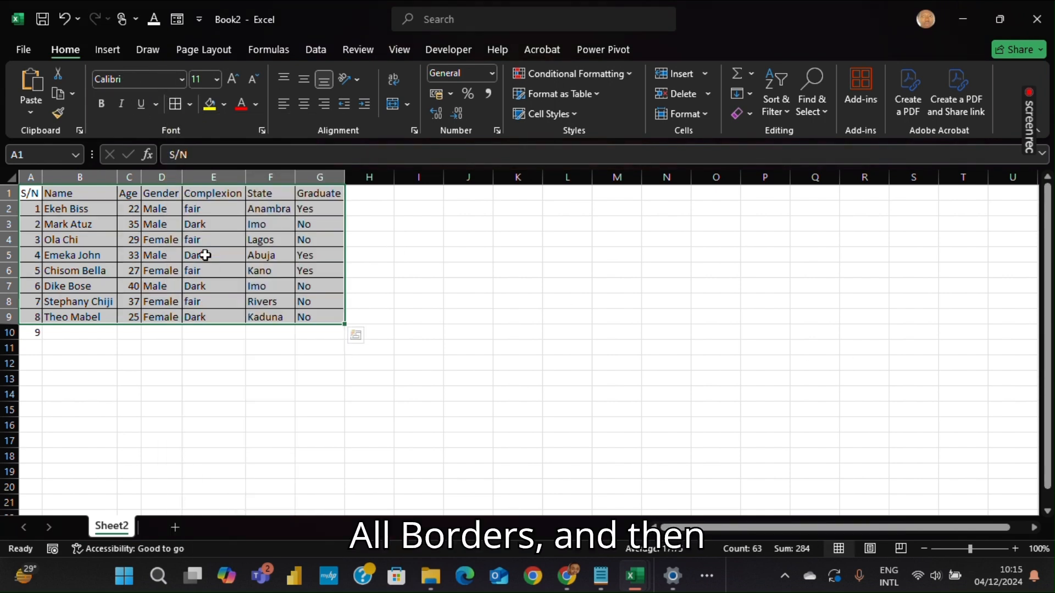
left_click(189, 285)
Fill row 10 with a new person's name, age 26, Male, Dark, Adamawa and Yes
key("Down")
key("Left")
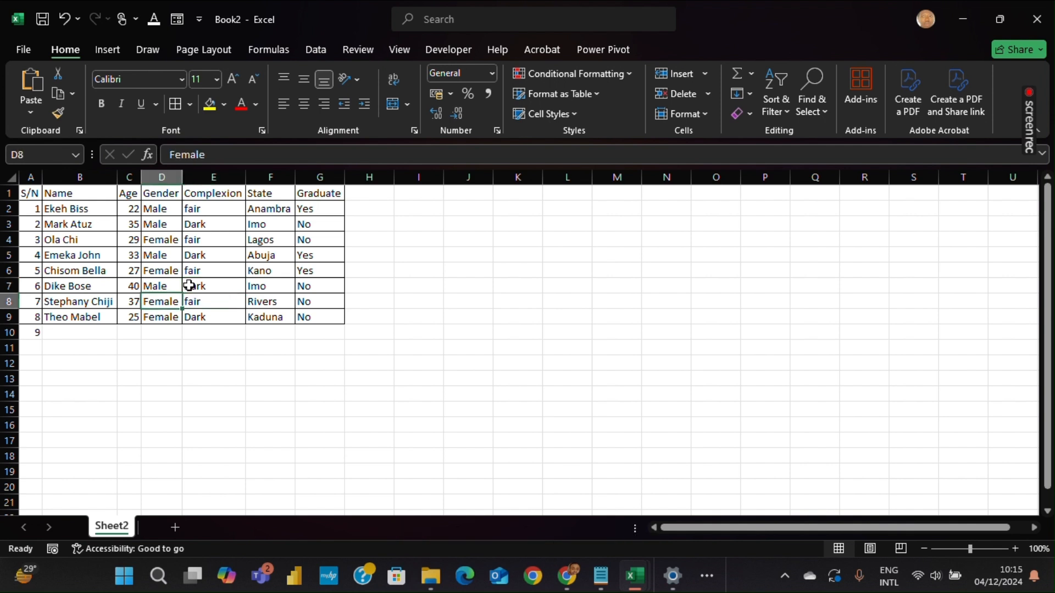
key("Down")
key("Left")
key("Left")
key("Down")
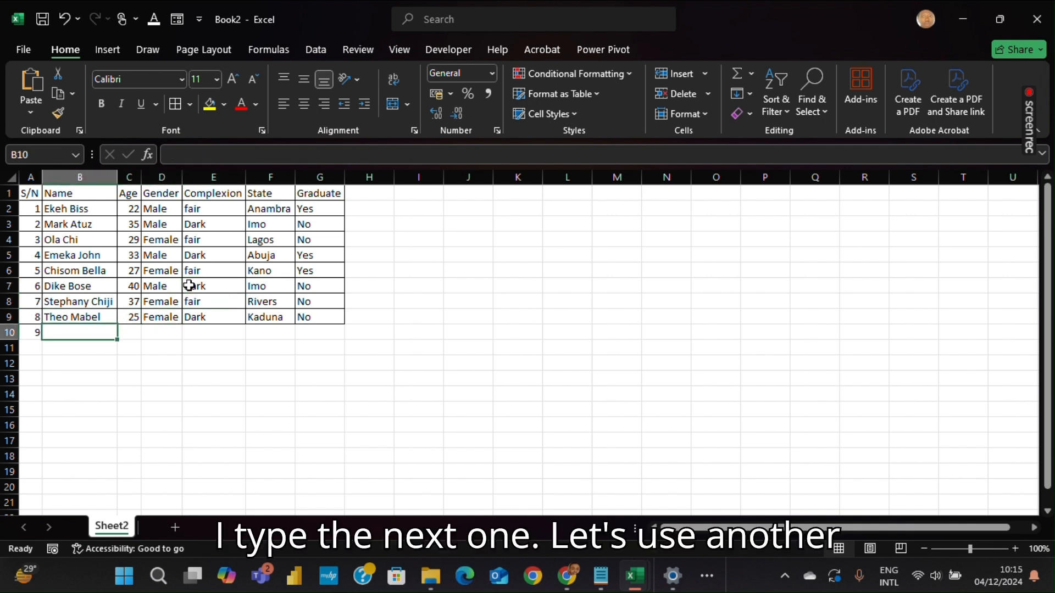
type("Obi")
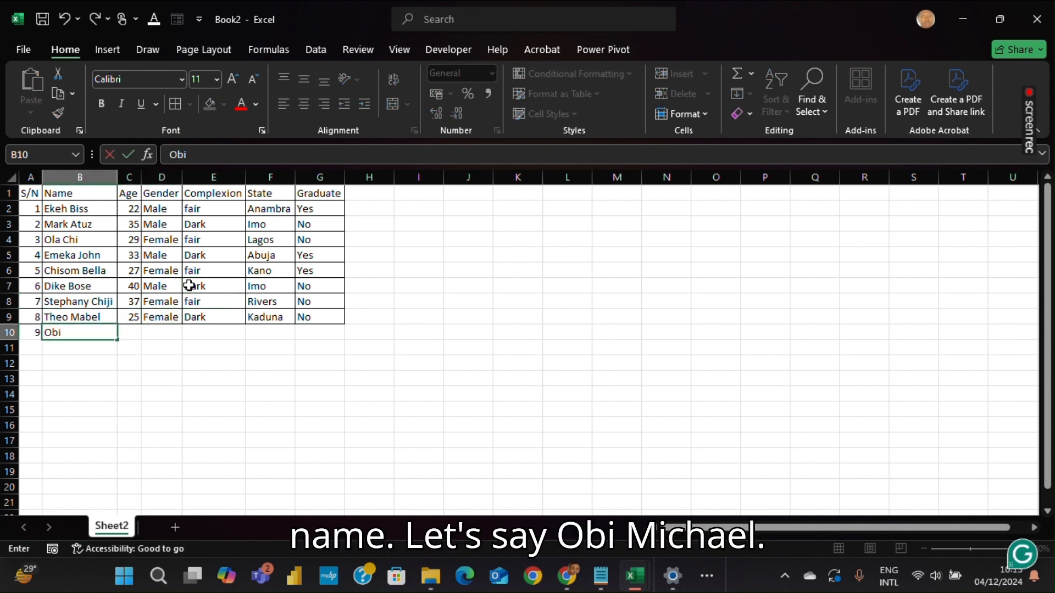
type(" Michael")
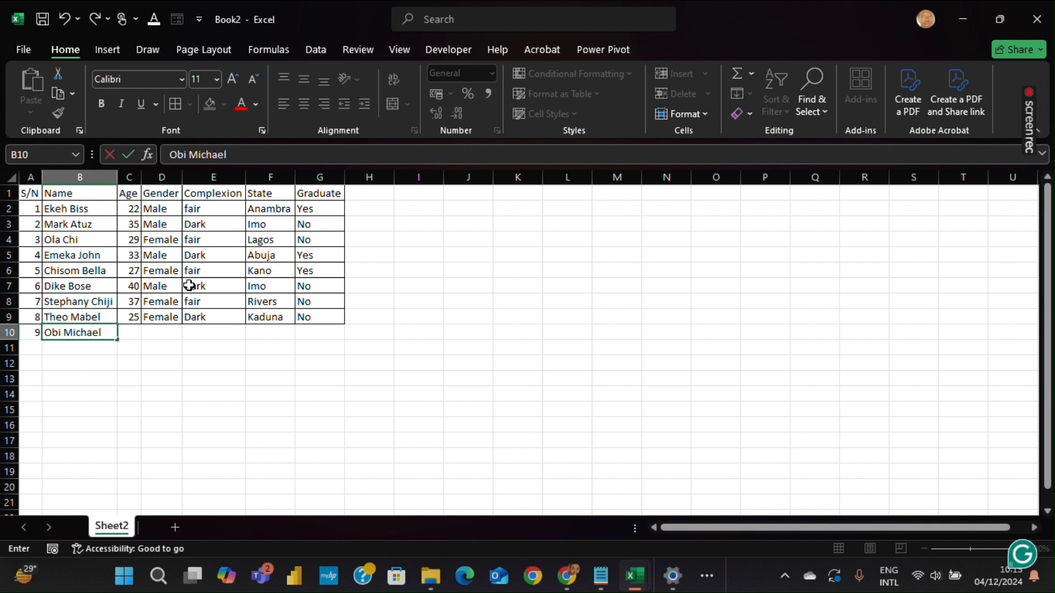
key("Tab")
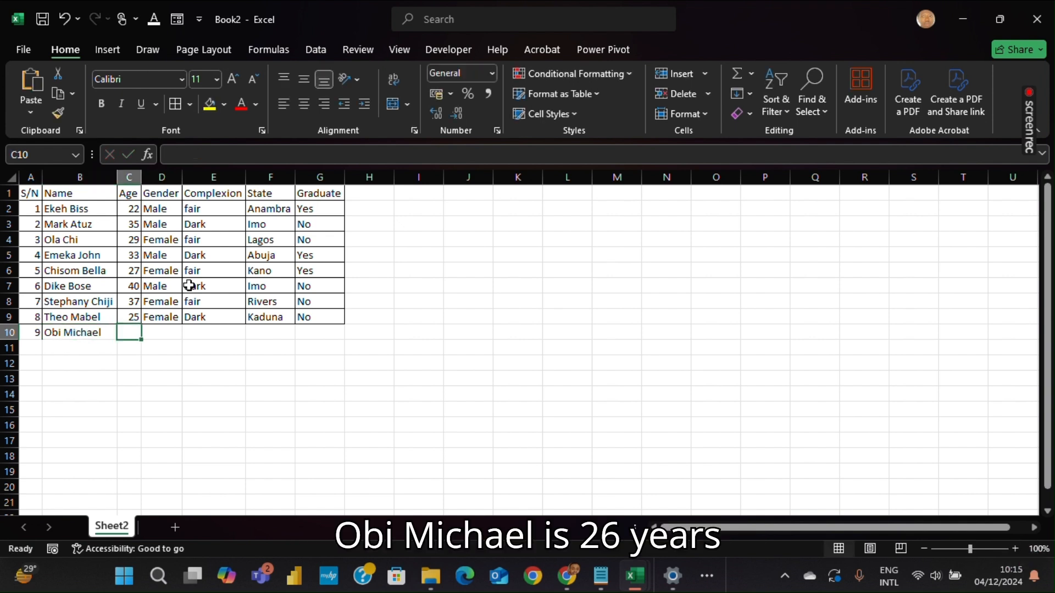
type("26")
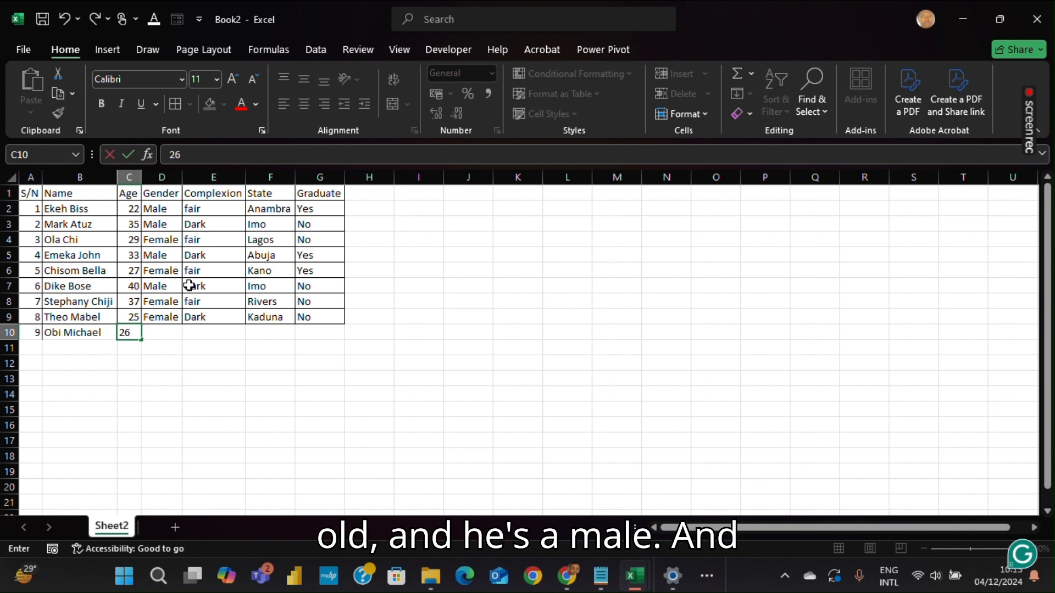
key("Tab")
type("Male")
key("Tab")
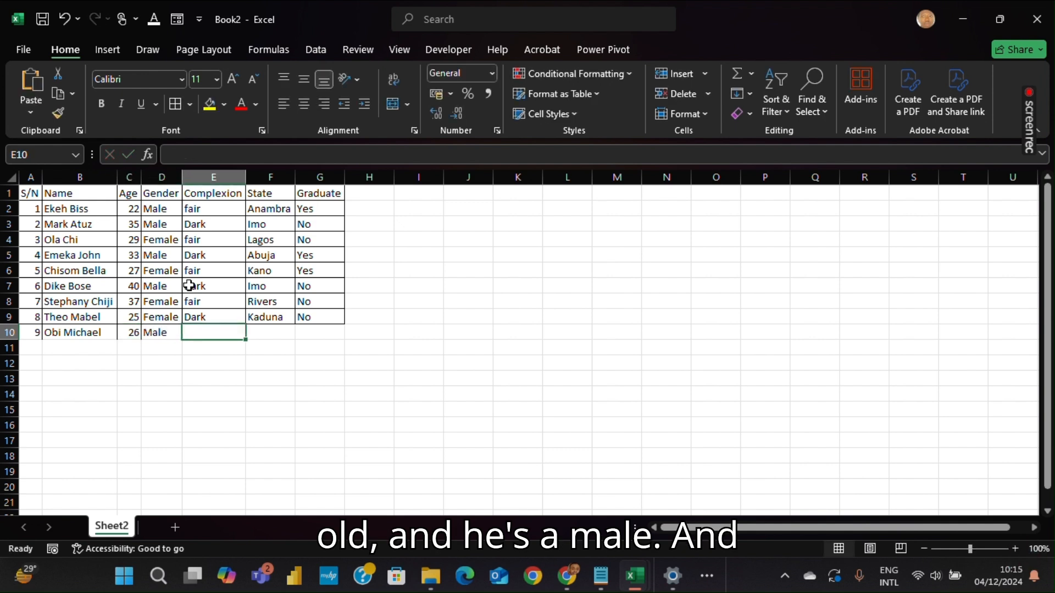
type("Dark")
key("Tab")
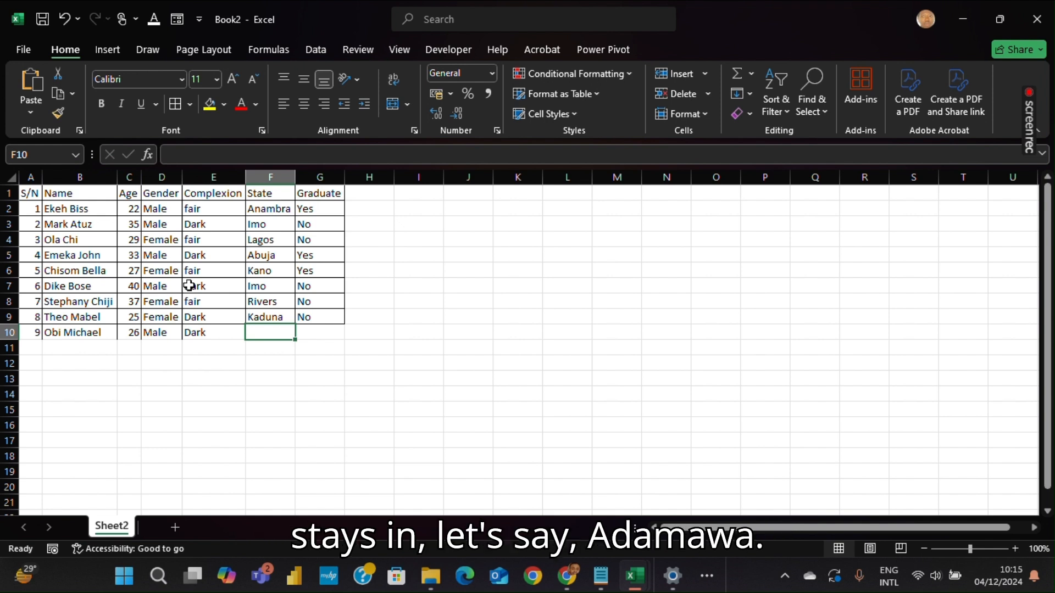
type("Adamaw")
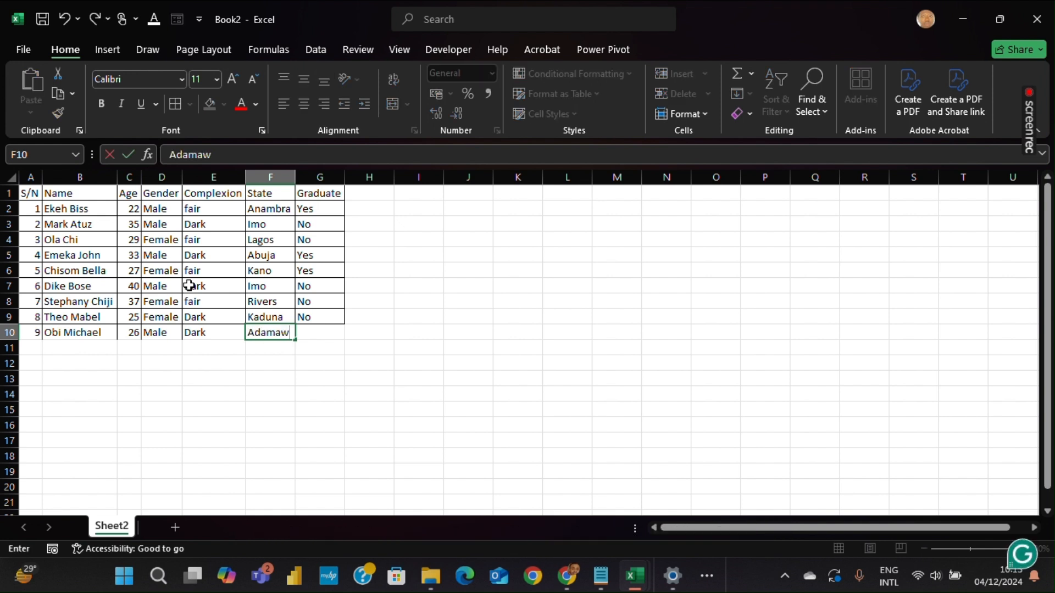
type("a")
key("Tab")
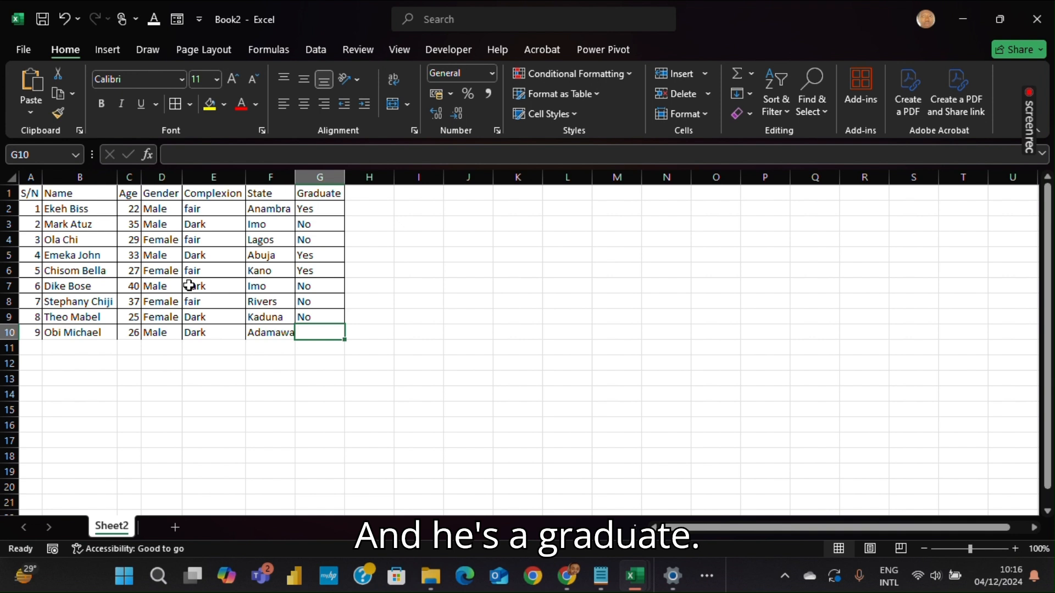
type("Yes")
key("Tab")
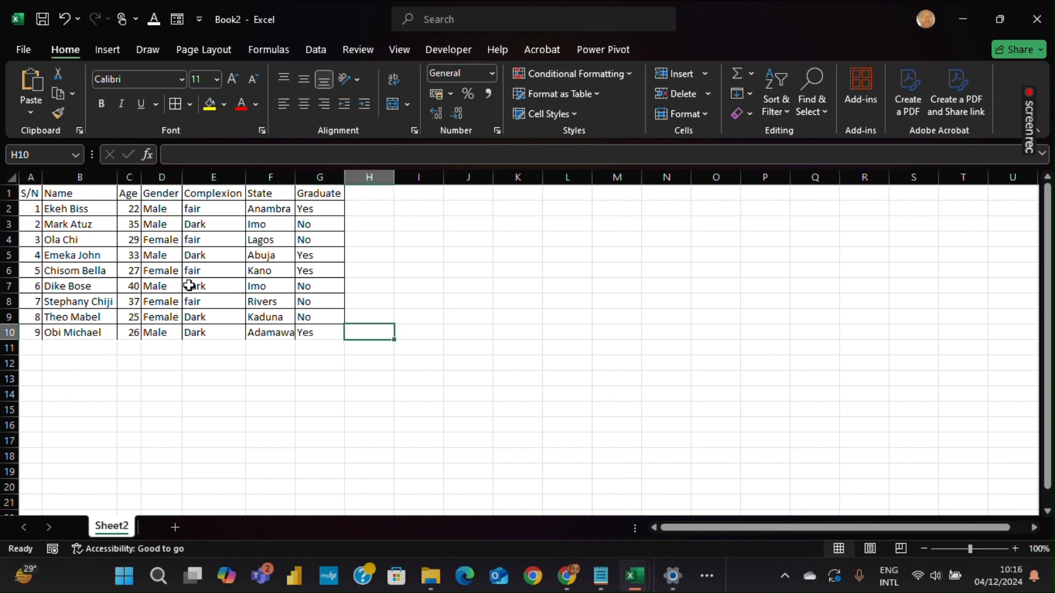
Enter the serial number 10 in the first cell of row 11
key("shift+Tab")
key("Down")
key("Left")
key("Left")
key("Left")
key("Left")
key("Left")
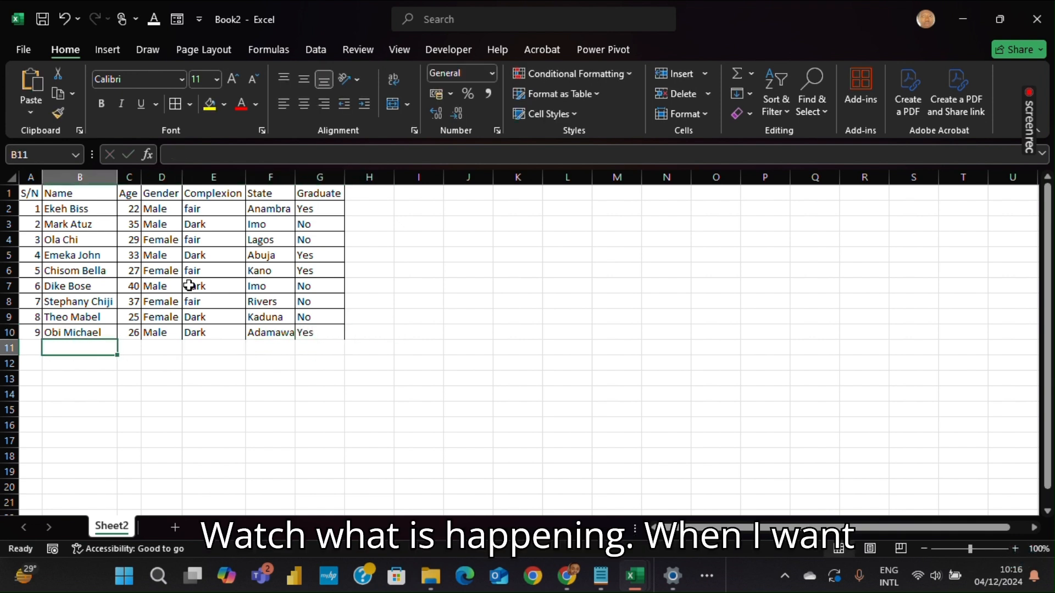
key("Left")
type("10")
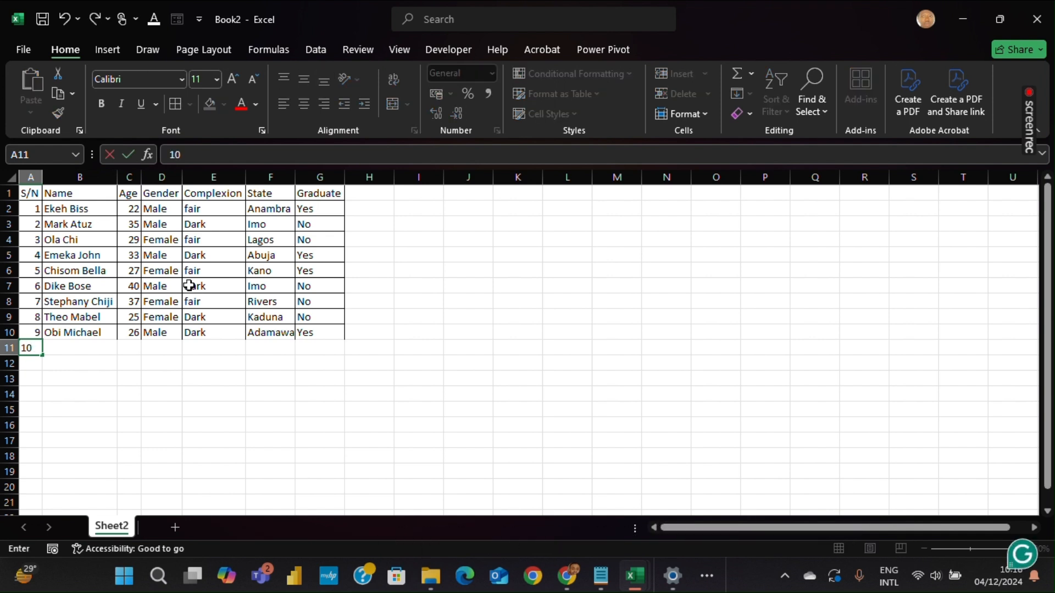
key("Tab")
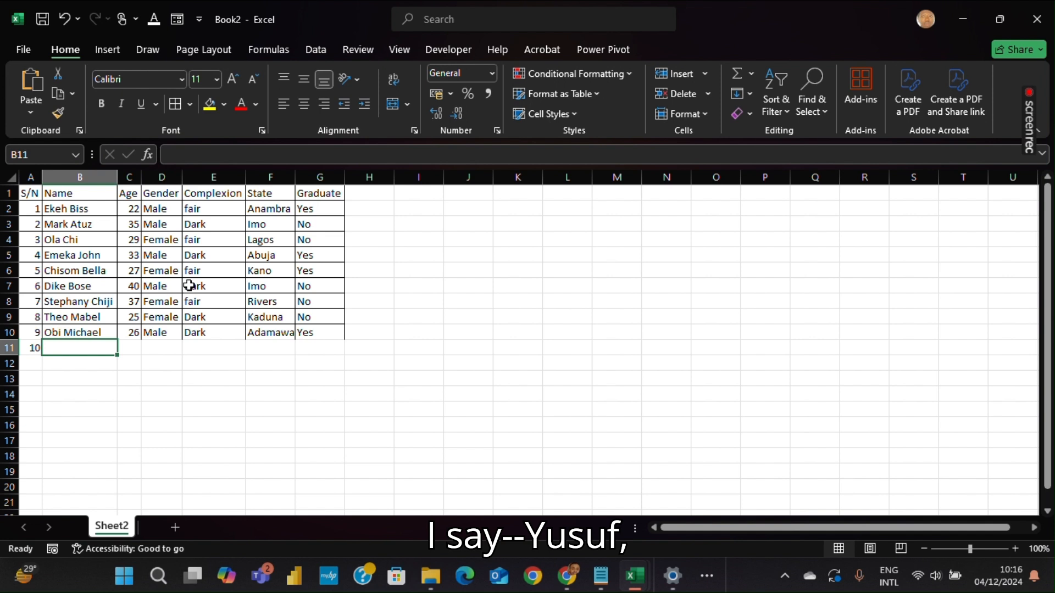
Enter a new person's full name in the Name cell of row 11
type("yusuf")
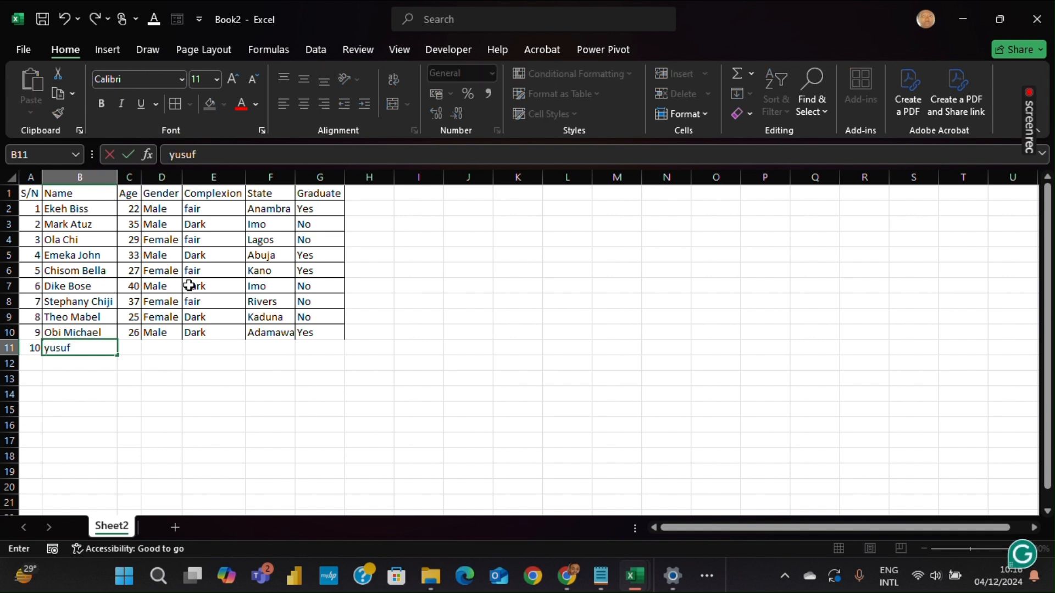
key("BackSpace")
key("BackSpace")
key("BackSpace")
key("BackSpace")
key("BackSpace")
type("Y")
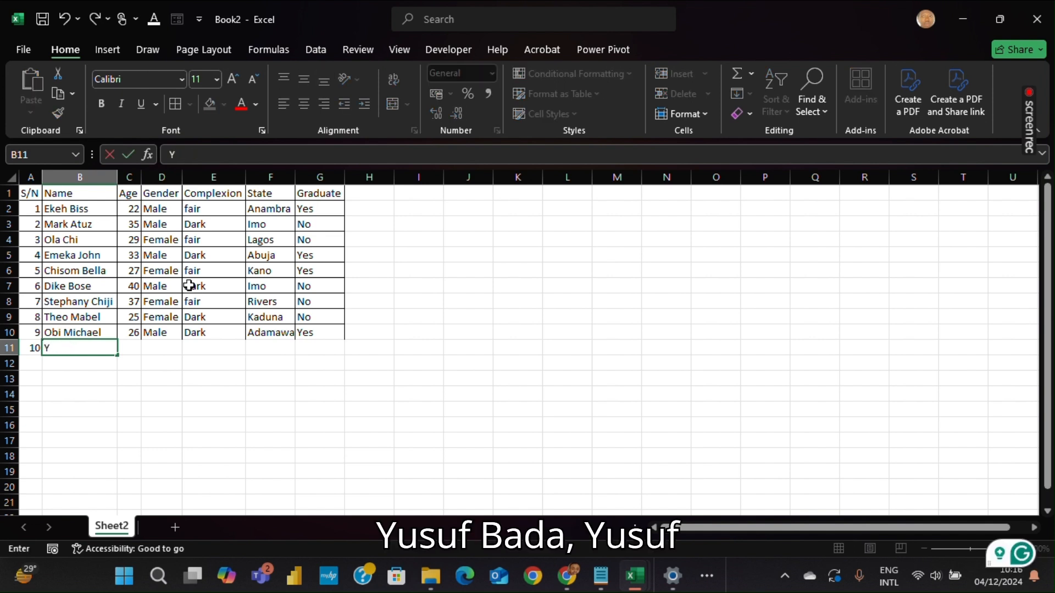
type("usuf Ba")
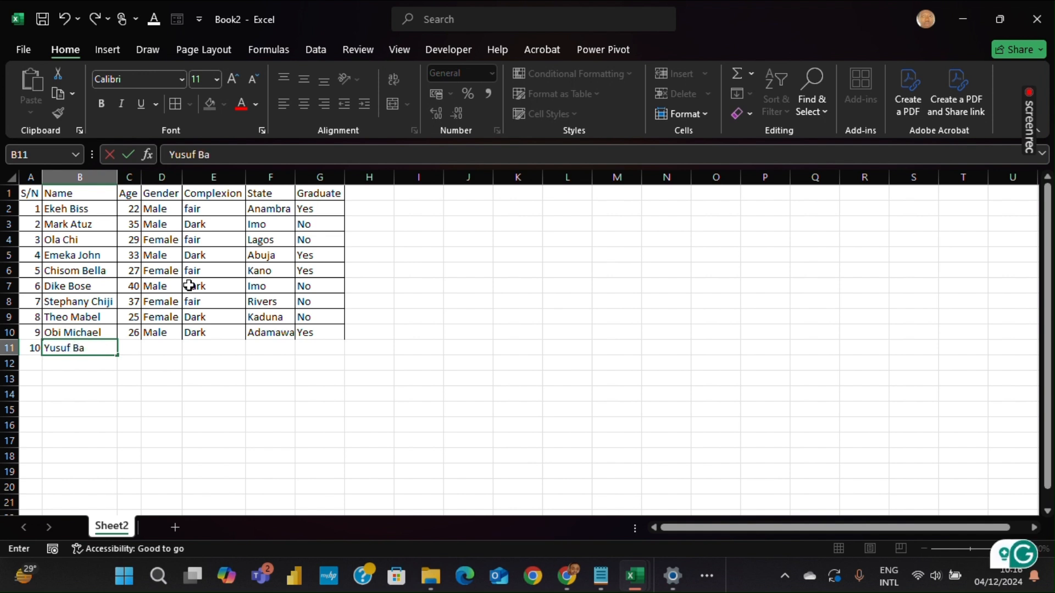
type("da")
key("Tab")
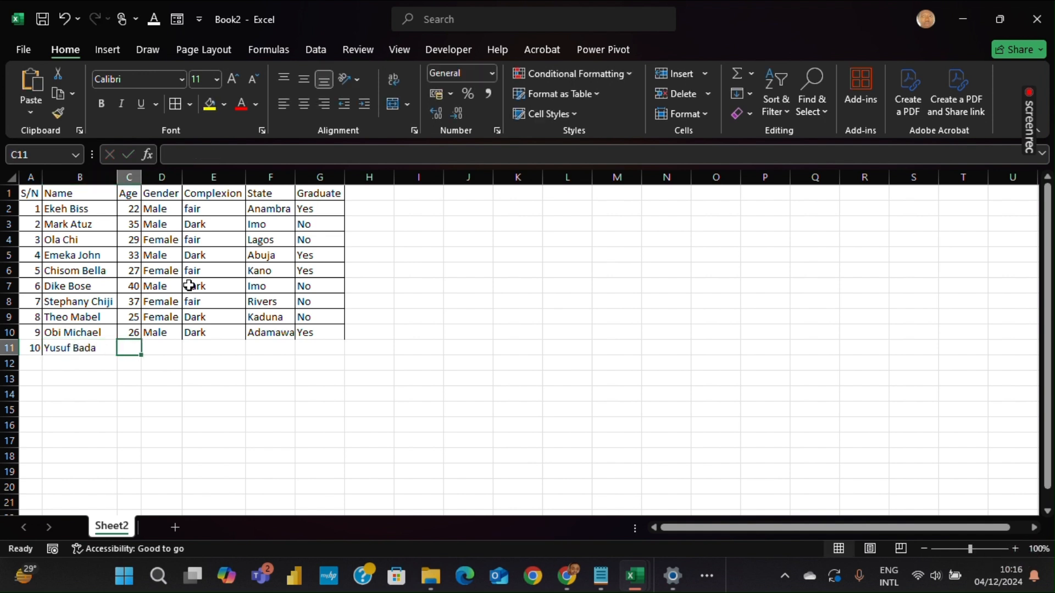
Fill the rest of row 11 with age 30, Male, Dark, Lagos and No
type("30")
key("Tab")
type("Male")
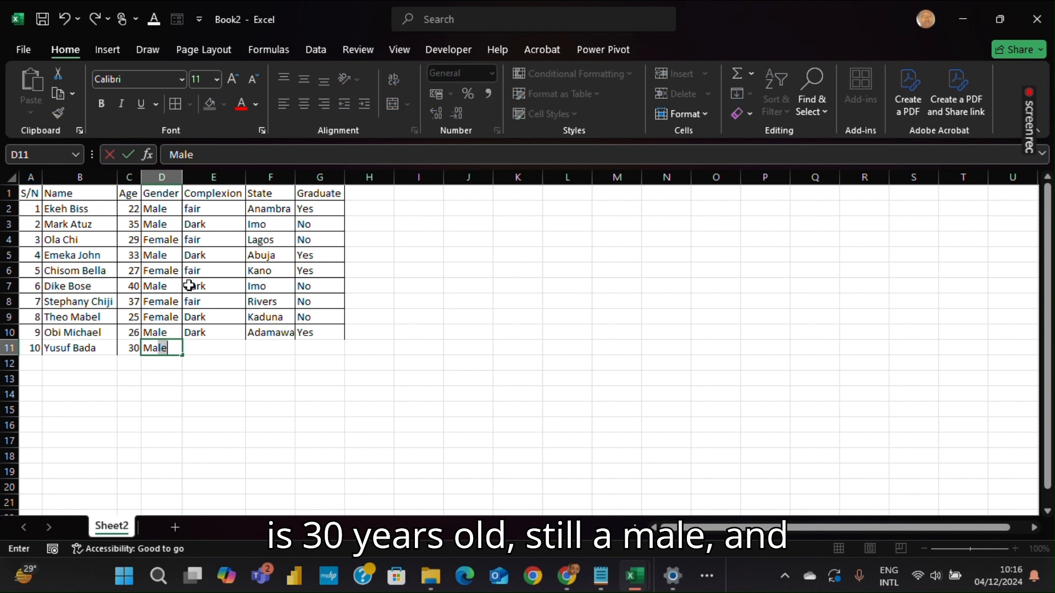
key("Tab")
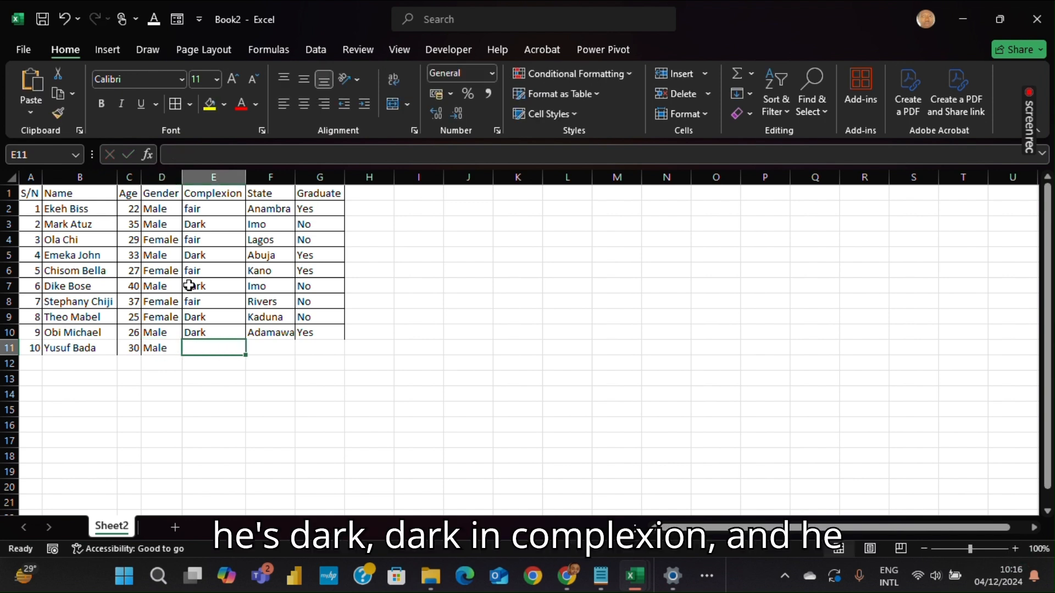
type("Dark")
key("Tab")
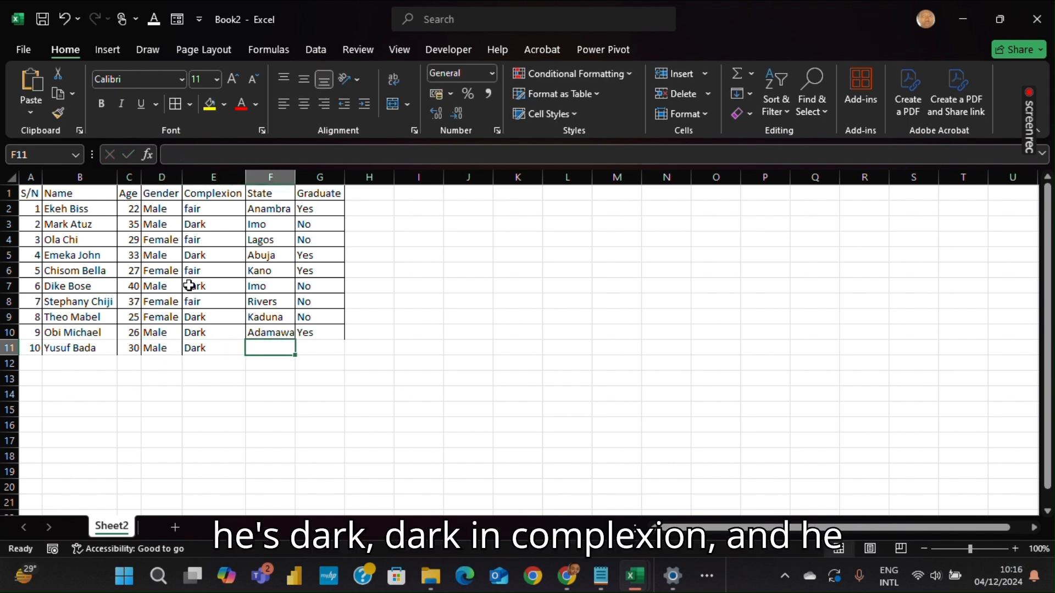
type("Lagos")
key("Tab")
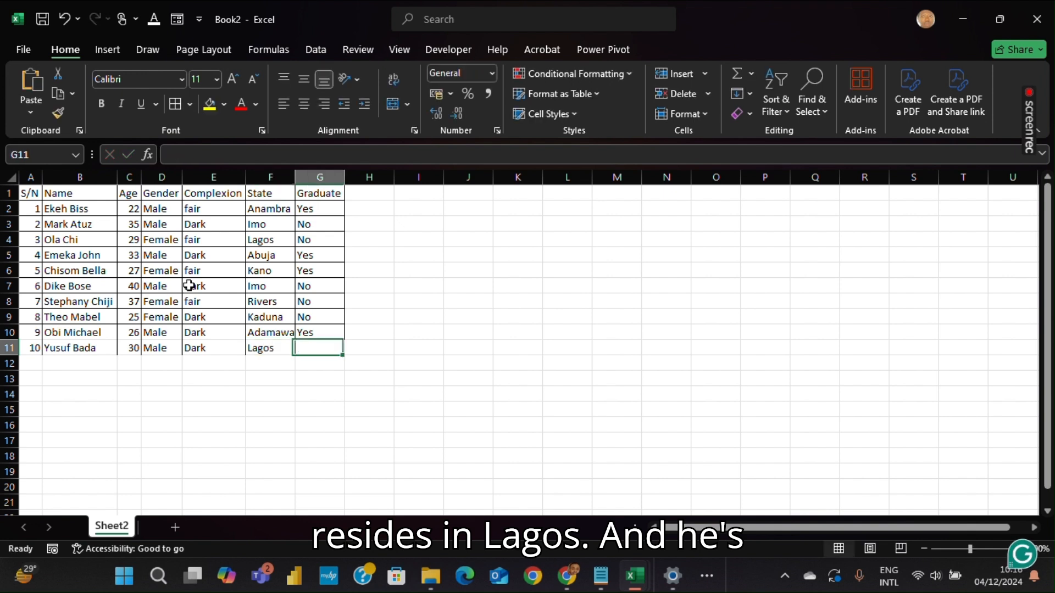
type("No")
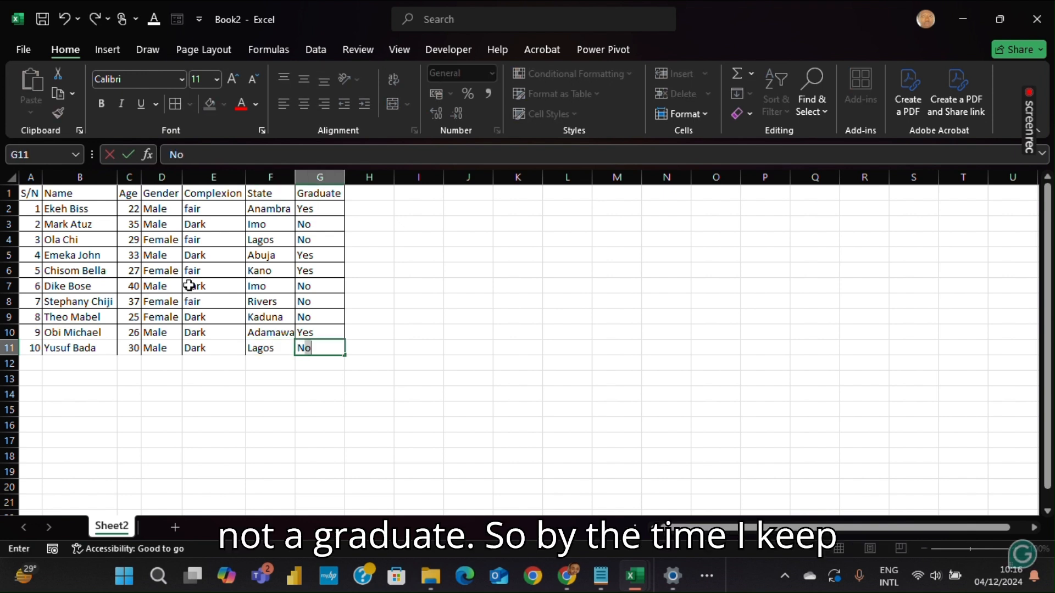
key("Left")
key("Left")
key("Left")
key("Left")
key("Left")
key("Left")
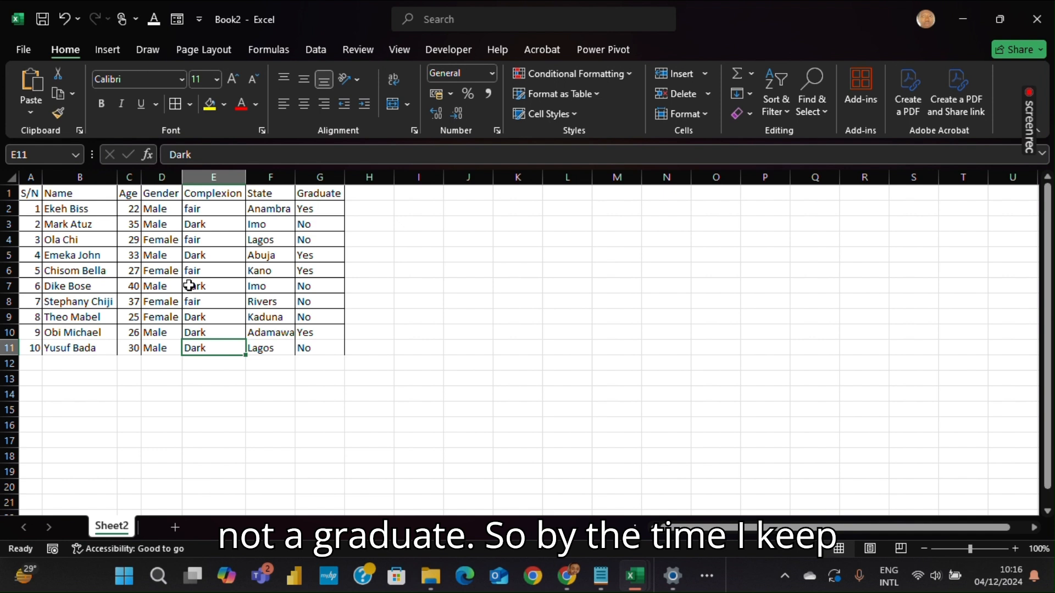
Enter a new person's full name in the Name cell of row 12
key("Down")
key("Right")
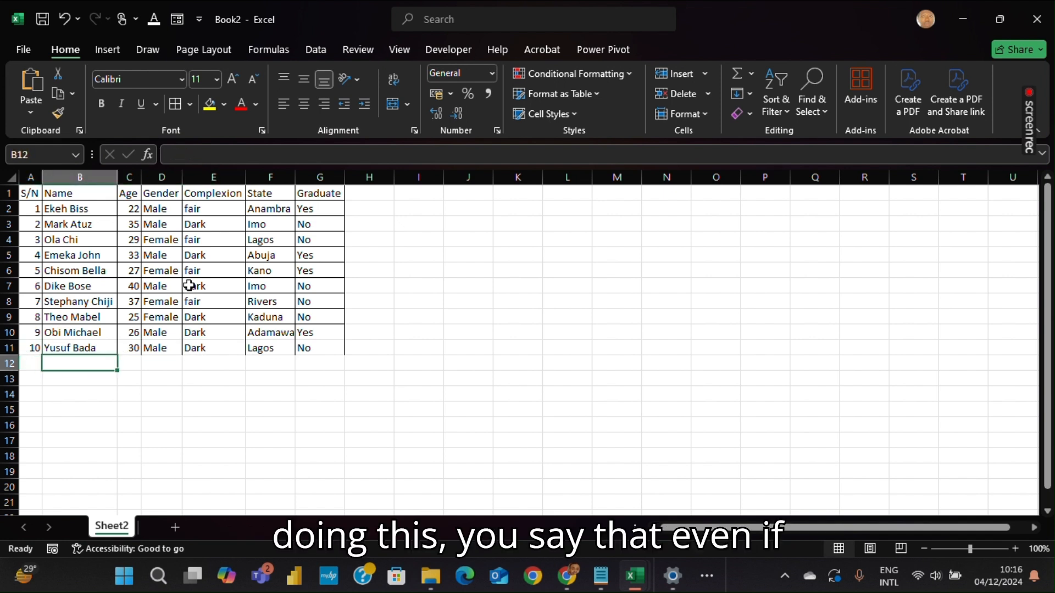
type("I")
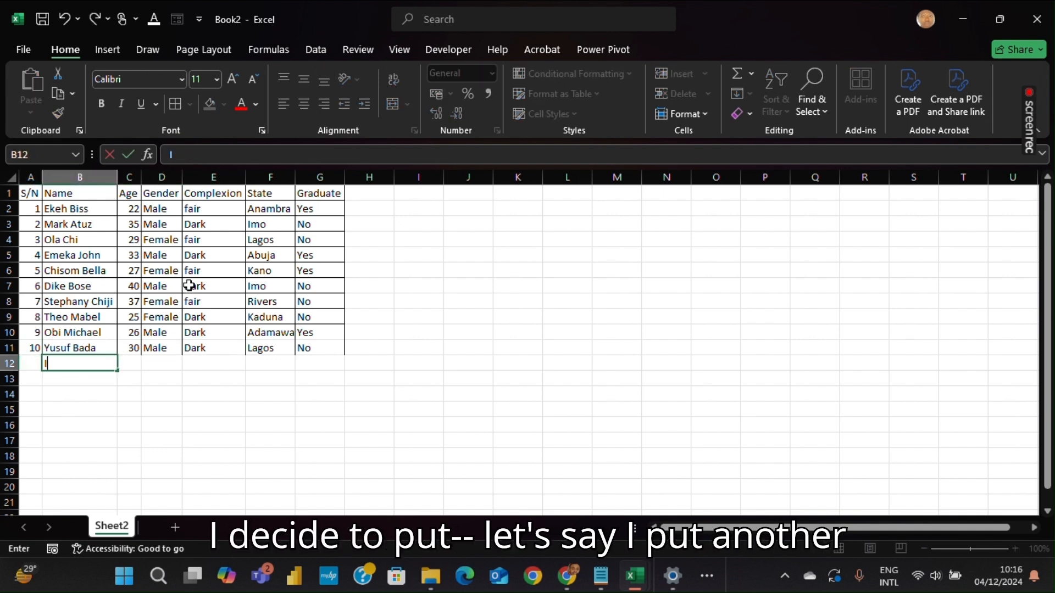
type("ph")
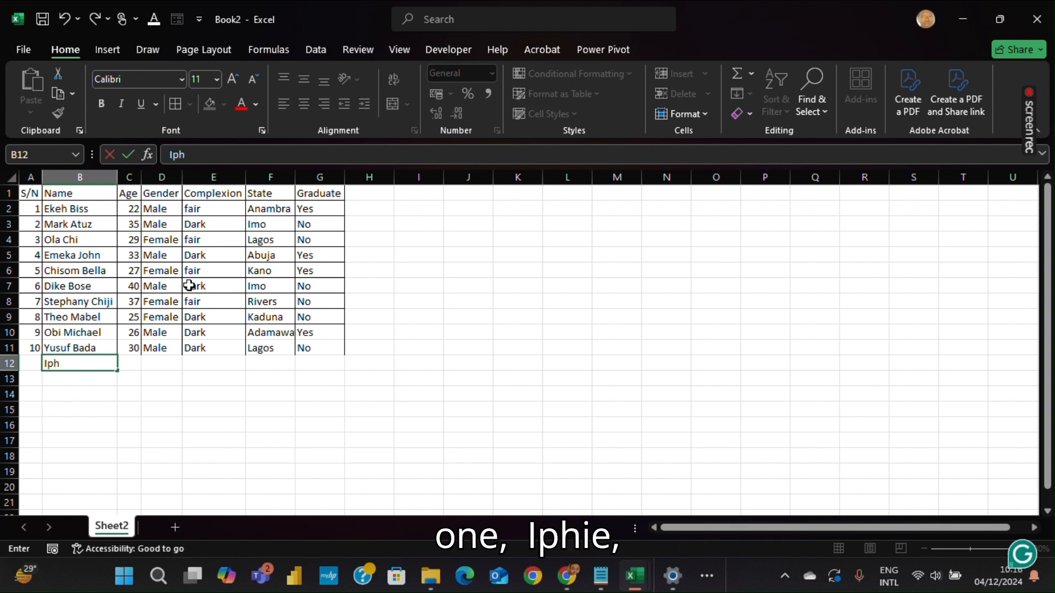
type("iw=e")
key("BackSpace")
key("BackSpace")
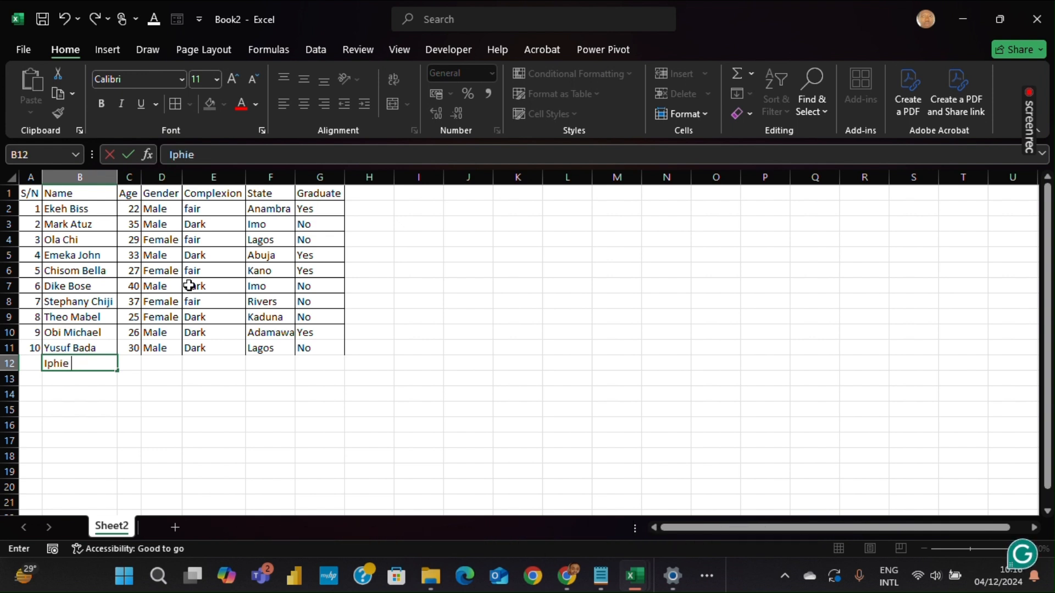
type("C")
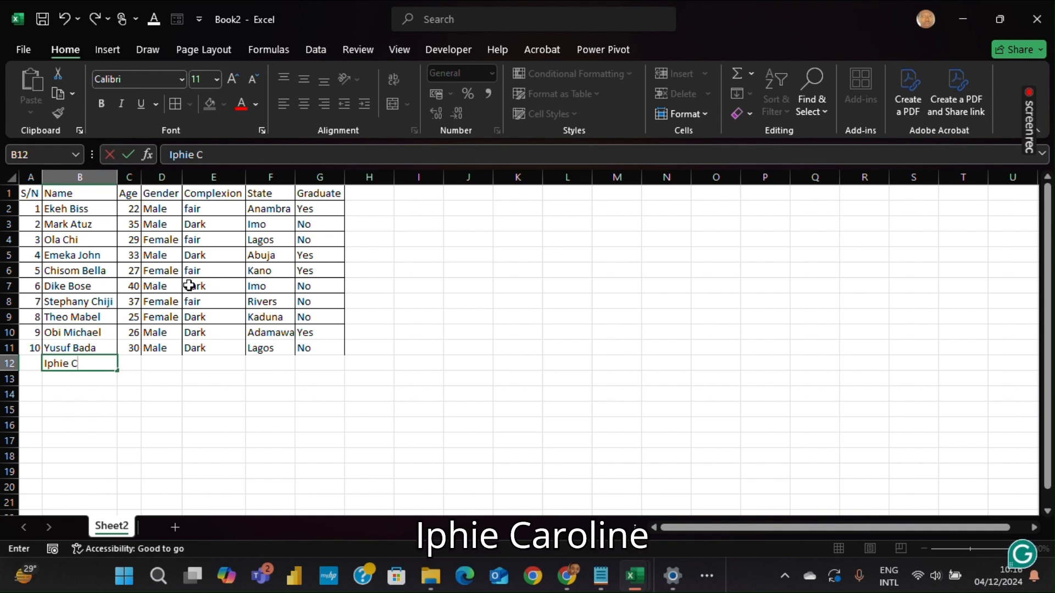
type("aroline")
key("Tab")
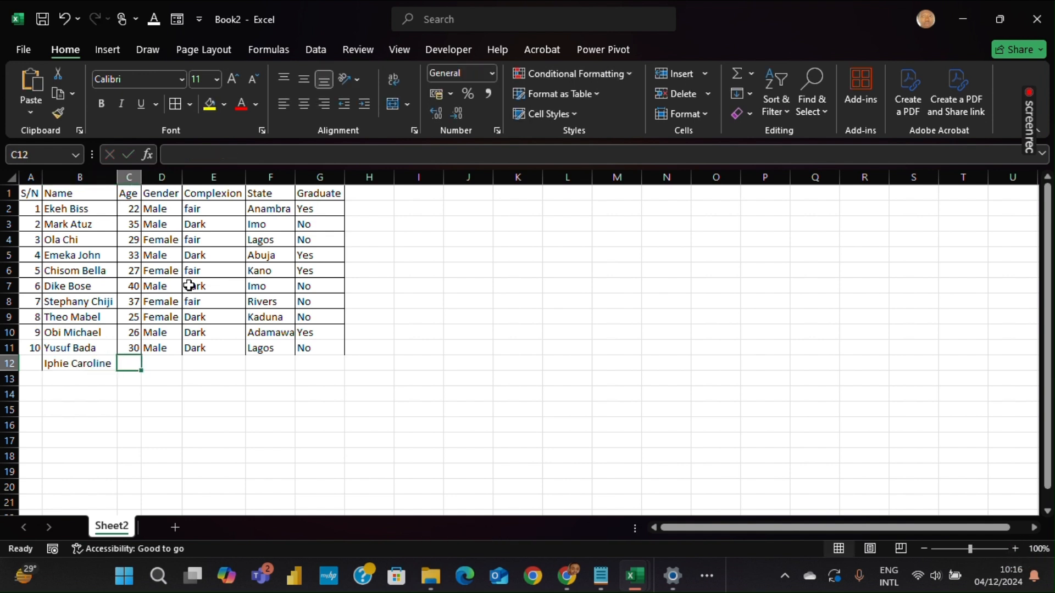
Set row 12's age to 32 and gender to Female
type("#2")
key("Tab")
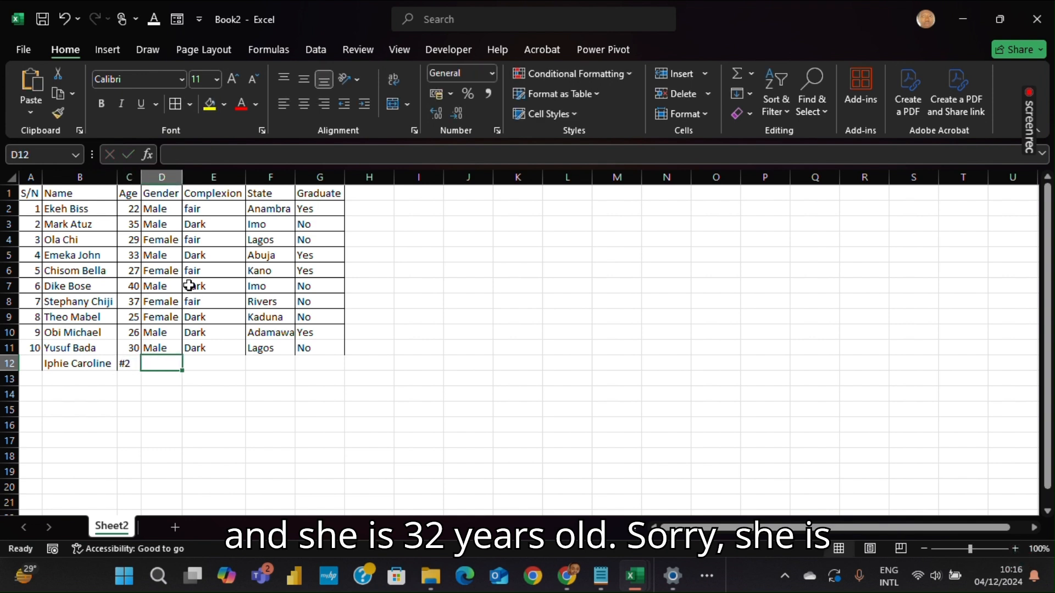
key("Left")
type("3")
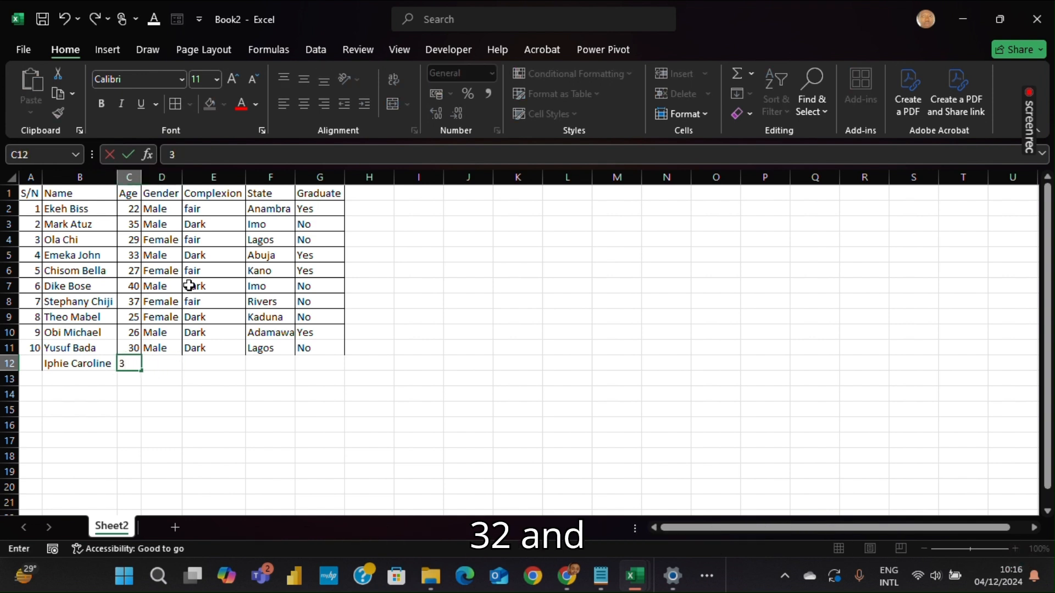
type("2")
key("Tab")
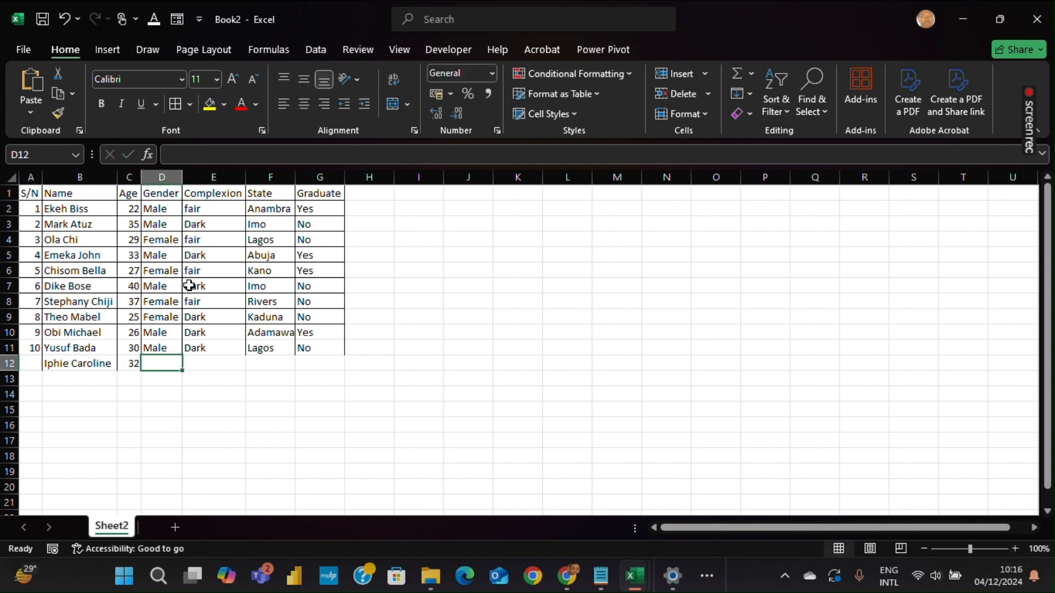
type("Femalw")
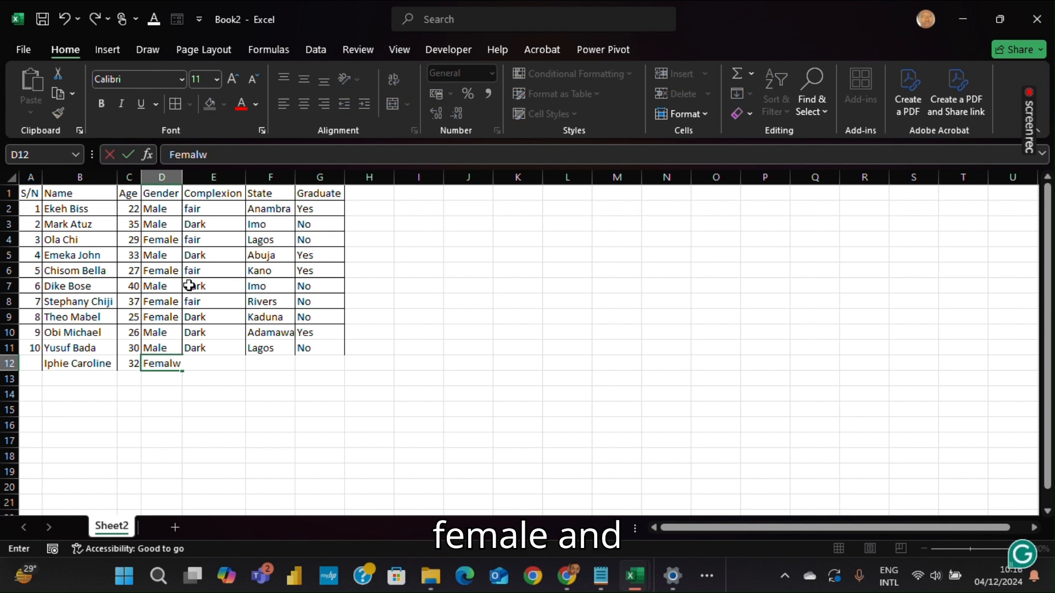
key("BackSpace")
type("e")
key("Tab")
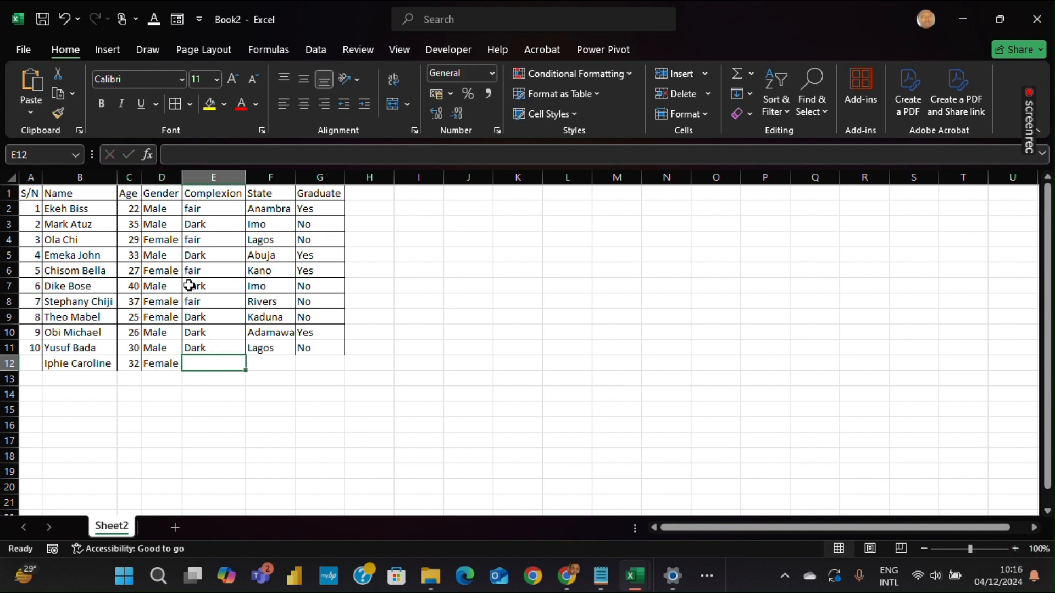
Complete row 12 with Fair complexion, Lagos state and Yes for graduate
type("Fair")
key("Tab")
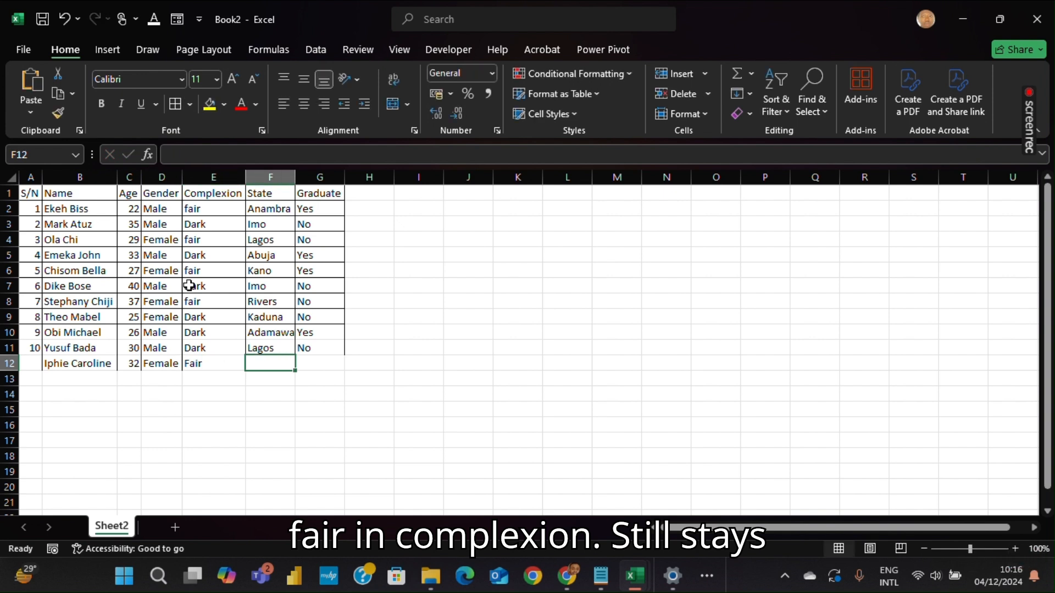
type("Lagos")
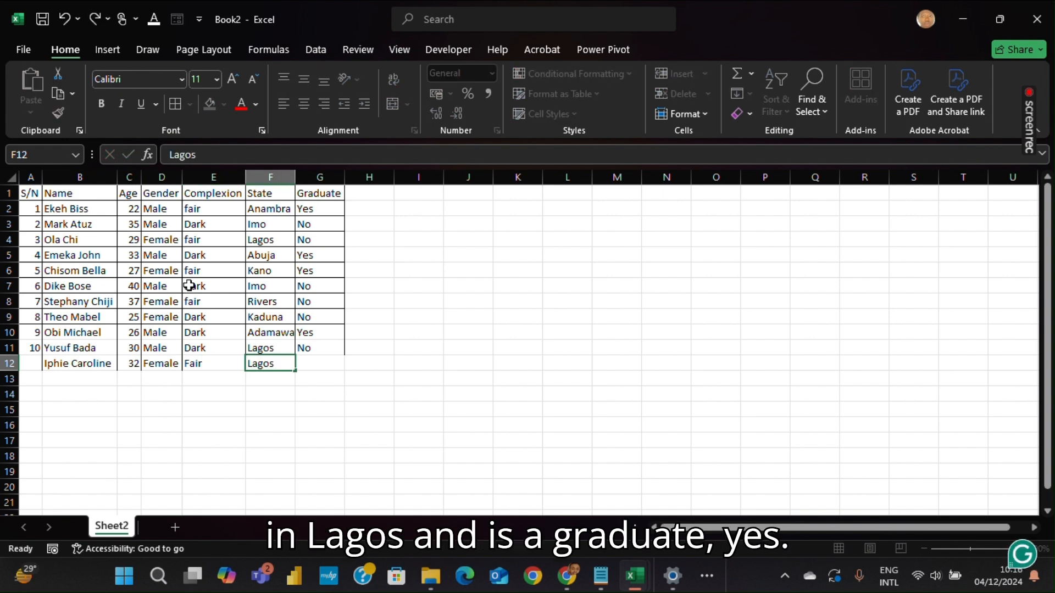
key("Tab")
type("Yes")
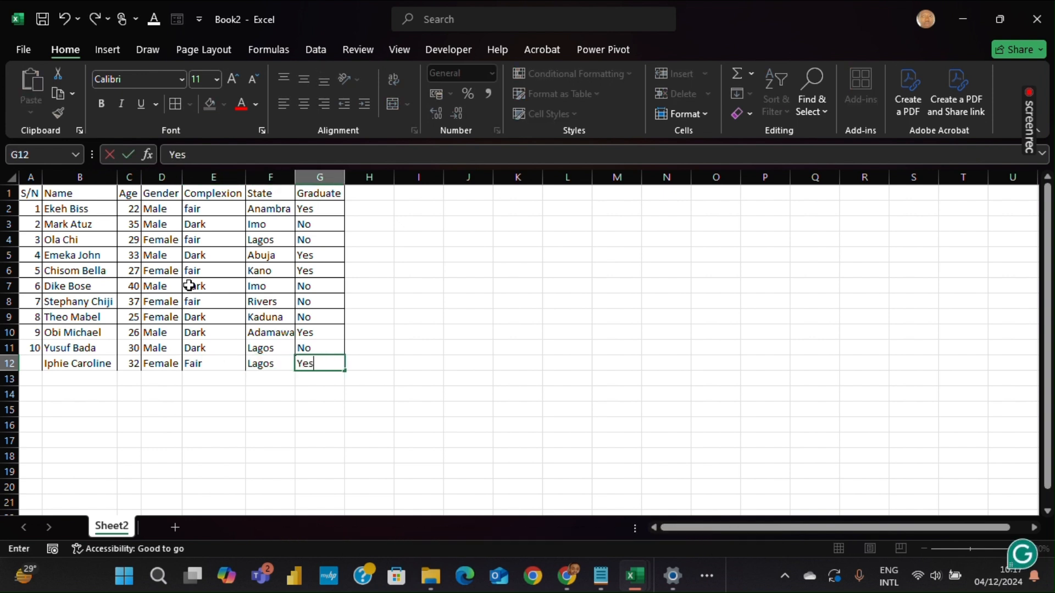
key("Return")
Enter another person's full name in the Name cell of row 13
key("Home")
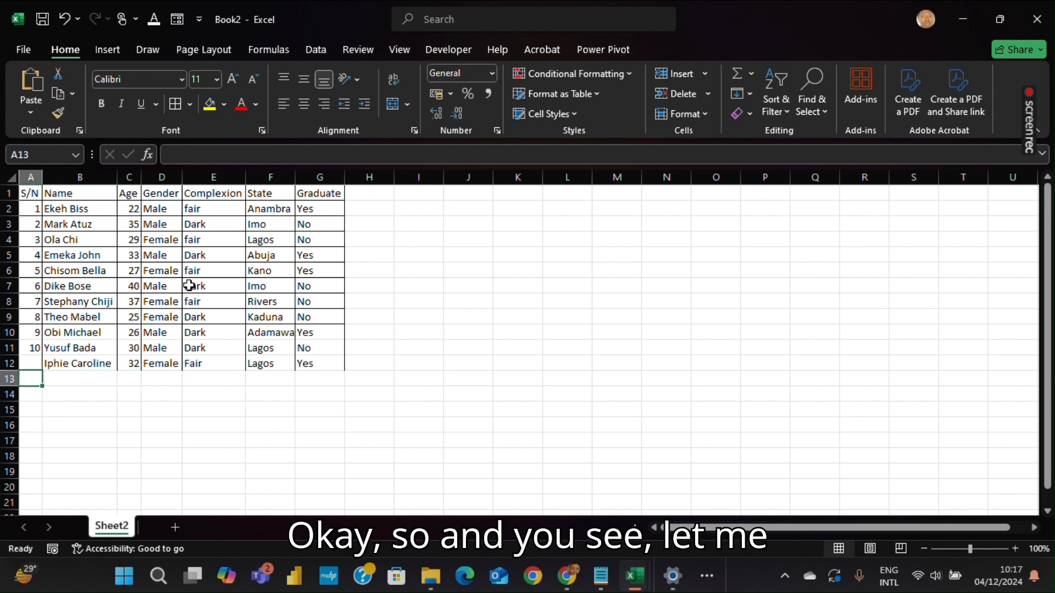
key("Right")
key("Up")
key("Up")
key("Down")
key("Down")
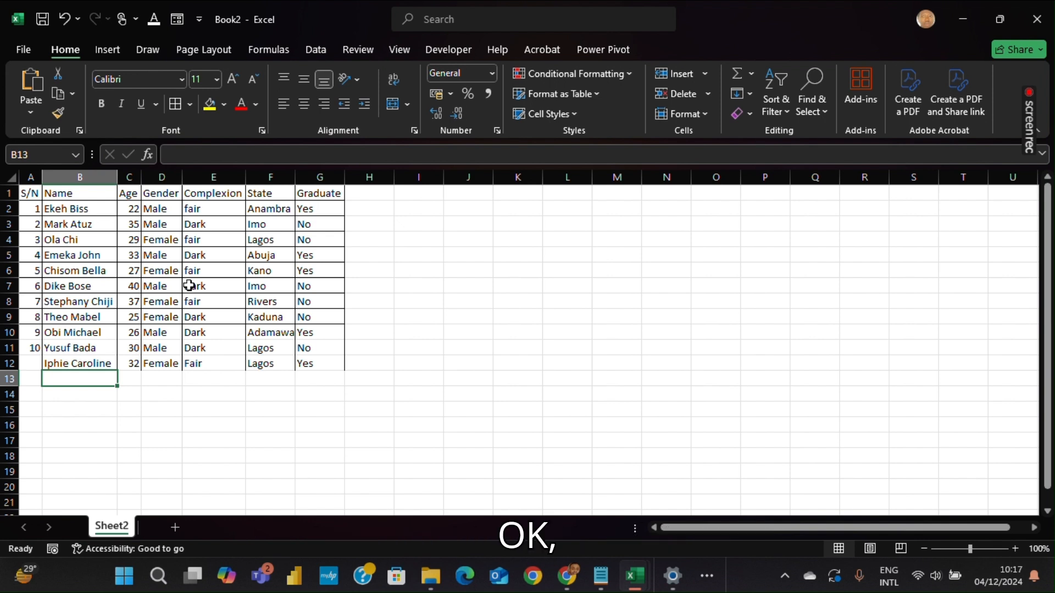
type("Dat")
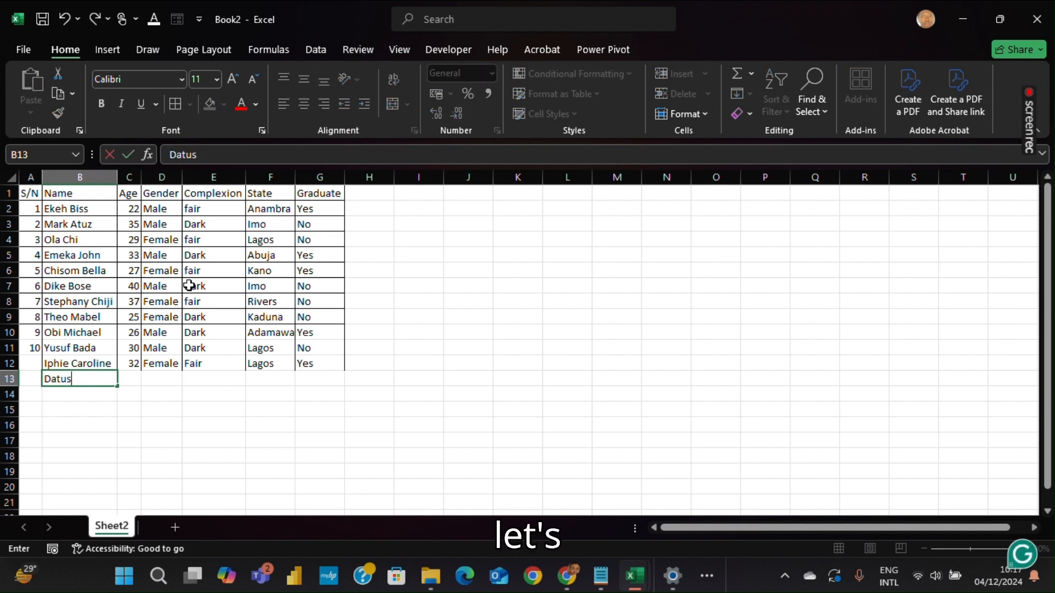
type("i")
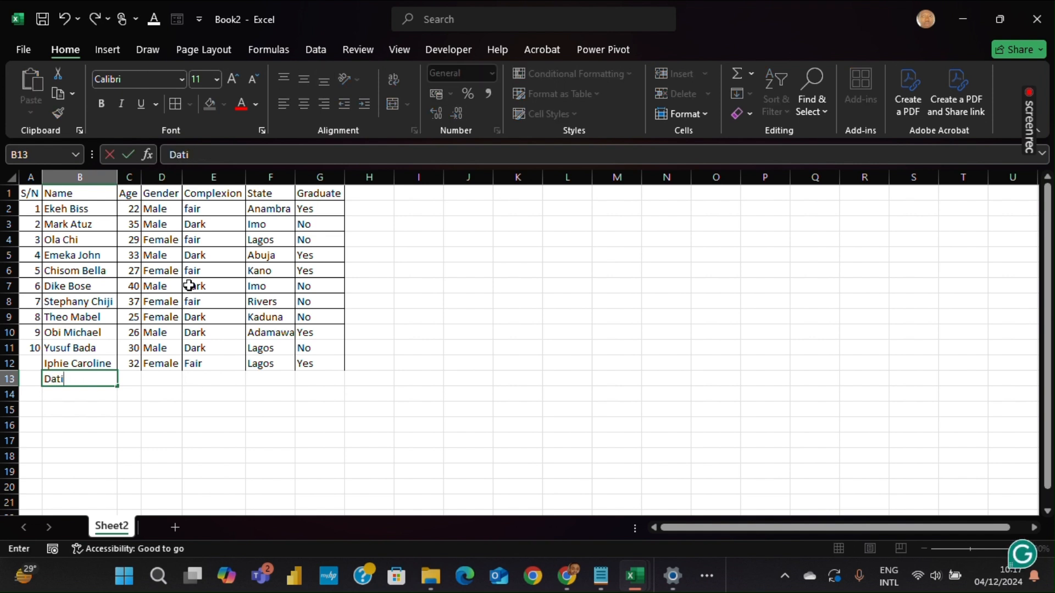
type("s")
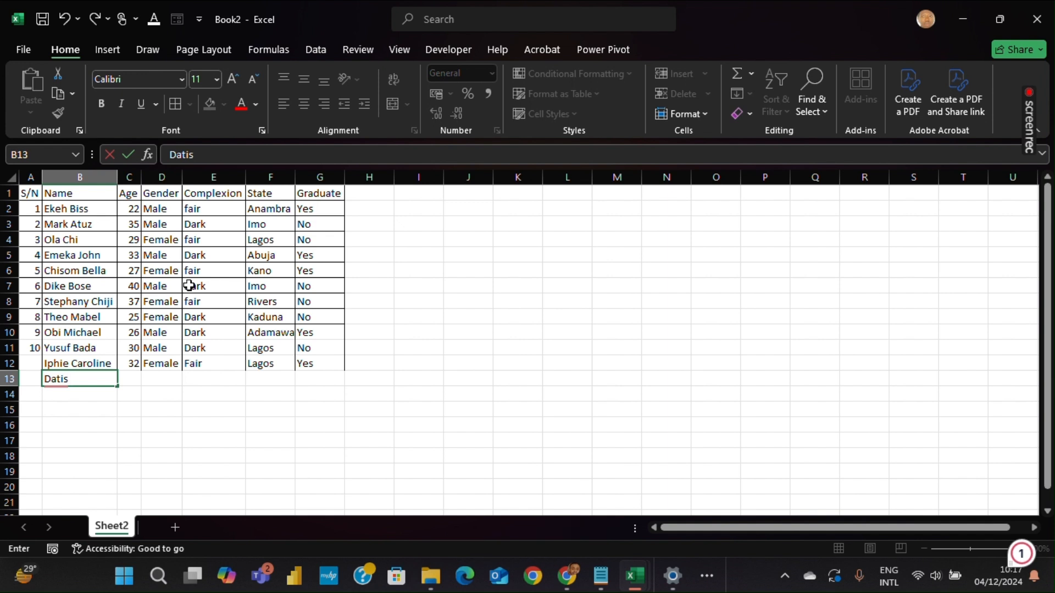
type(" b")
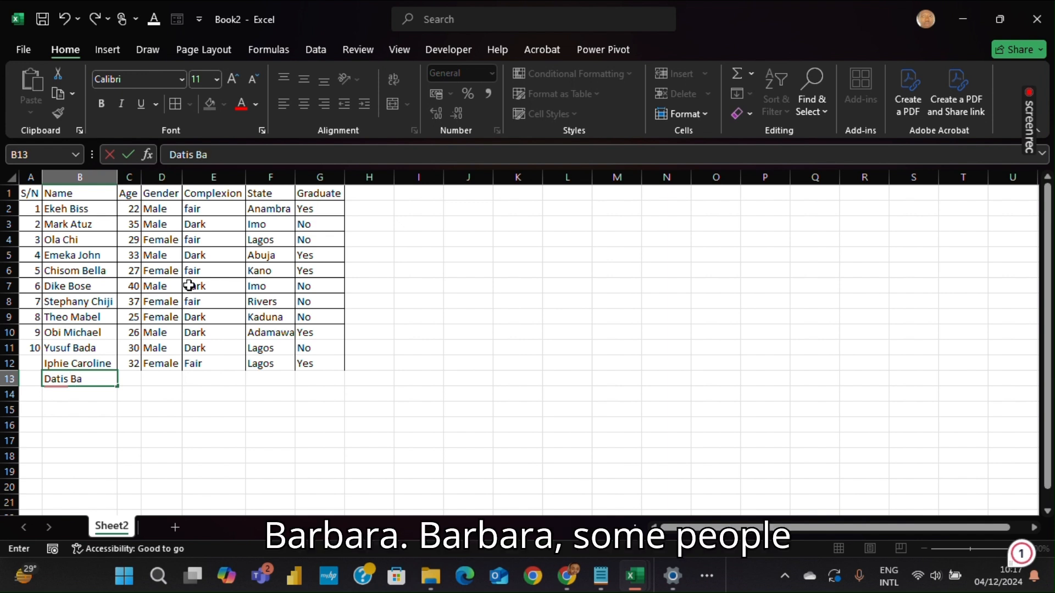
type("abara")
key("Tab")
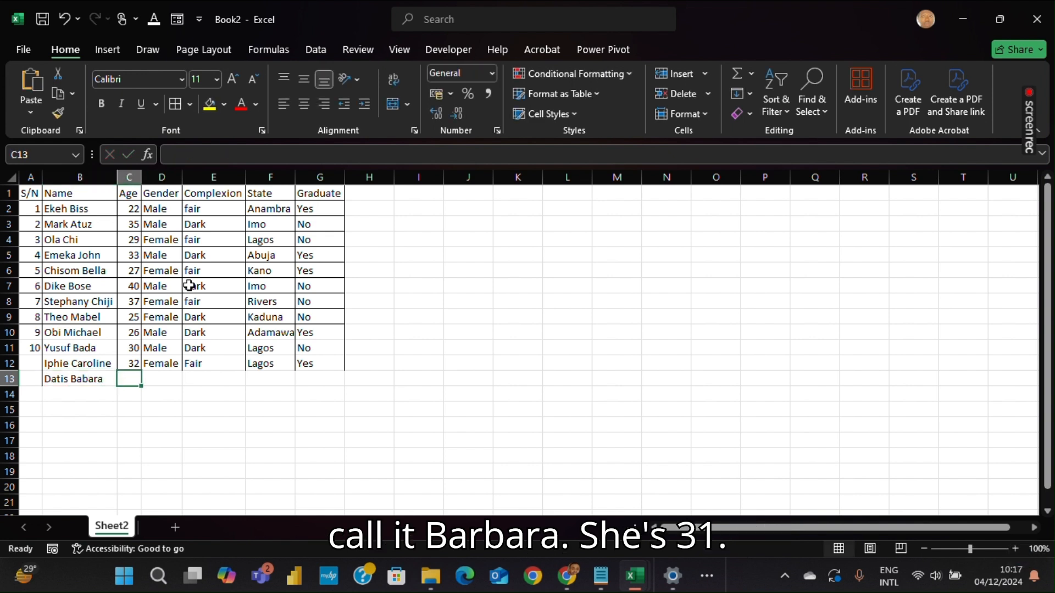
Fill the rest of row 13 with age 31, Female, Fair, Abuja and Yes
type("#1")
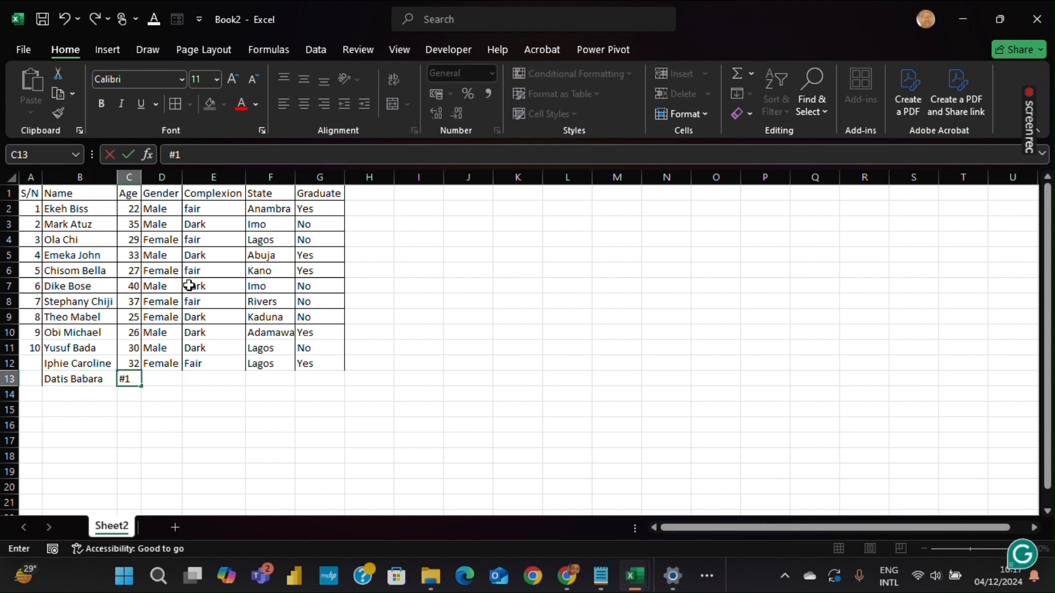
key("BackSpace")
type("3")
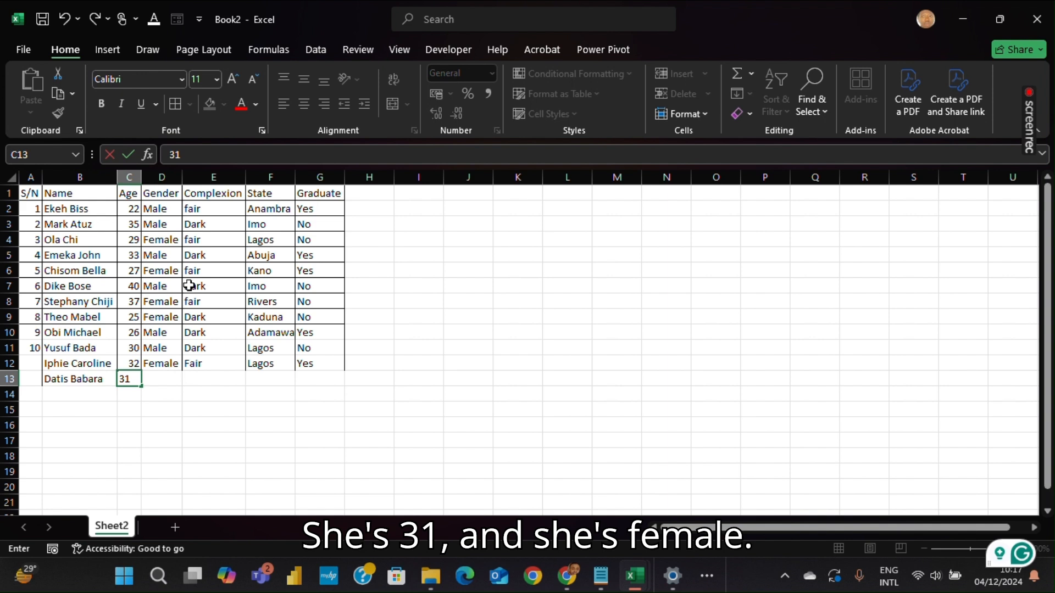
key("Tab")
type("Femal")
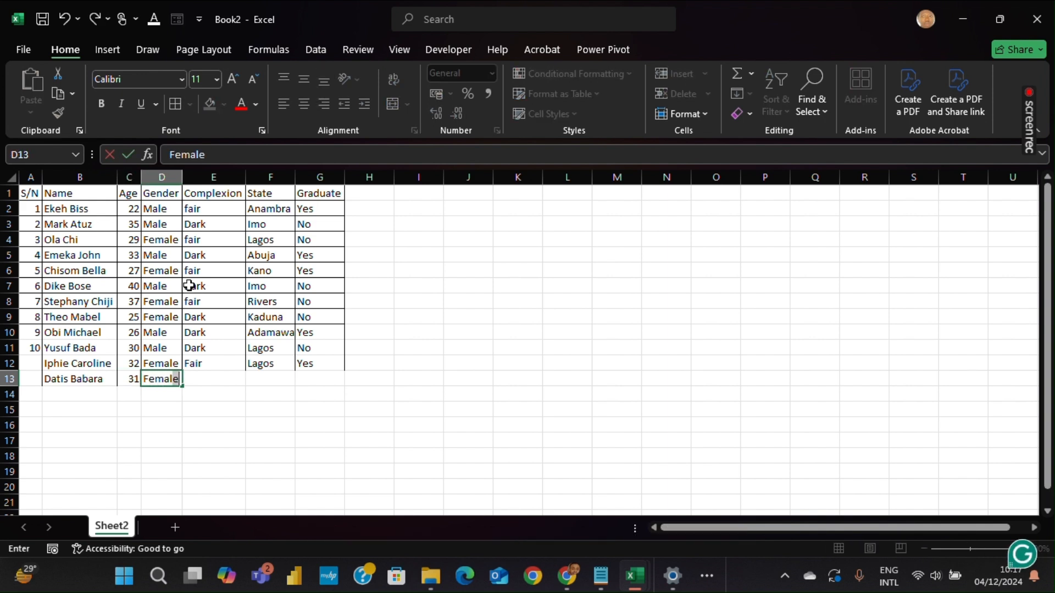
key("Tab")
type("F")
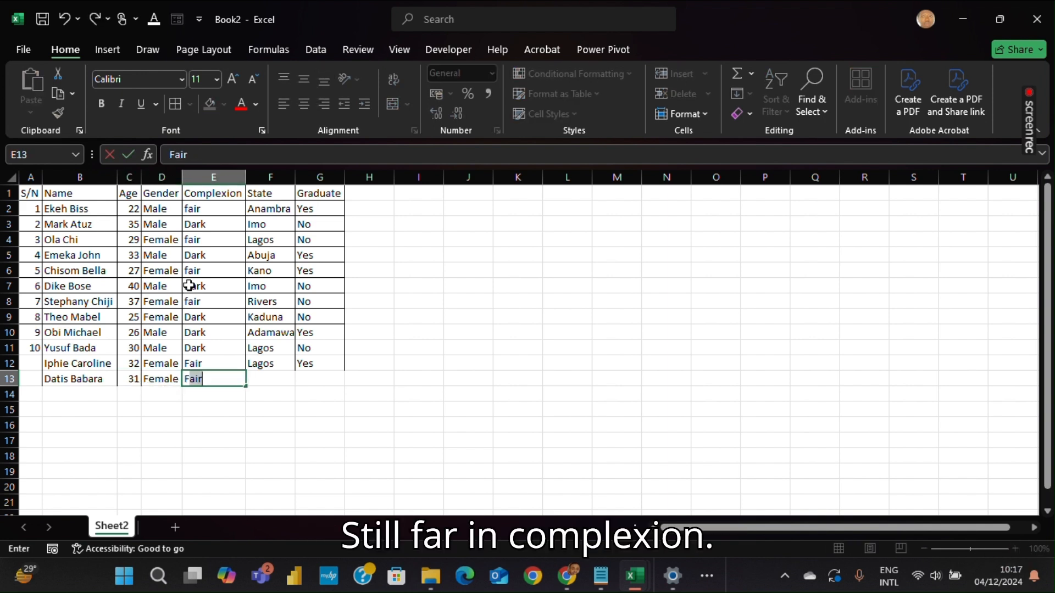
type("air")
key("Tab")
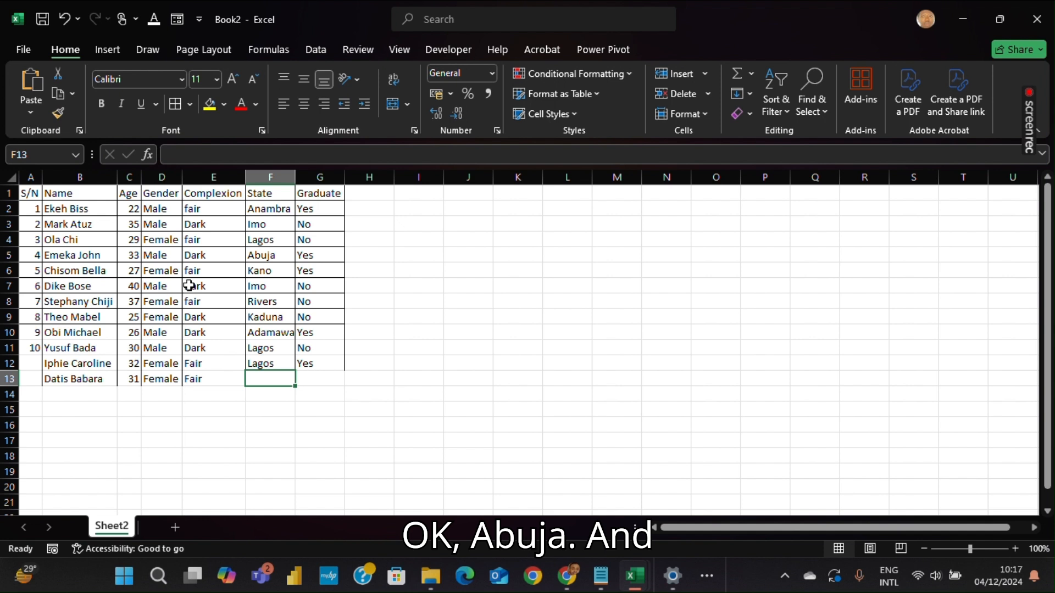
type("Abuja")
key("Tab")
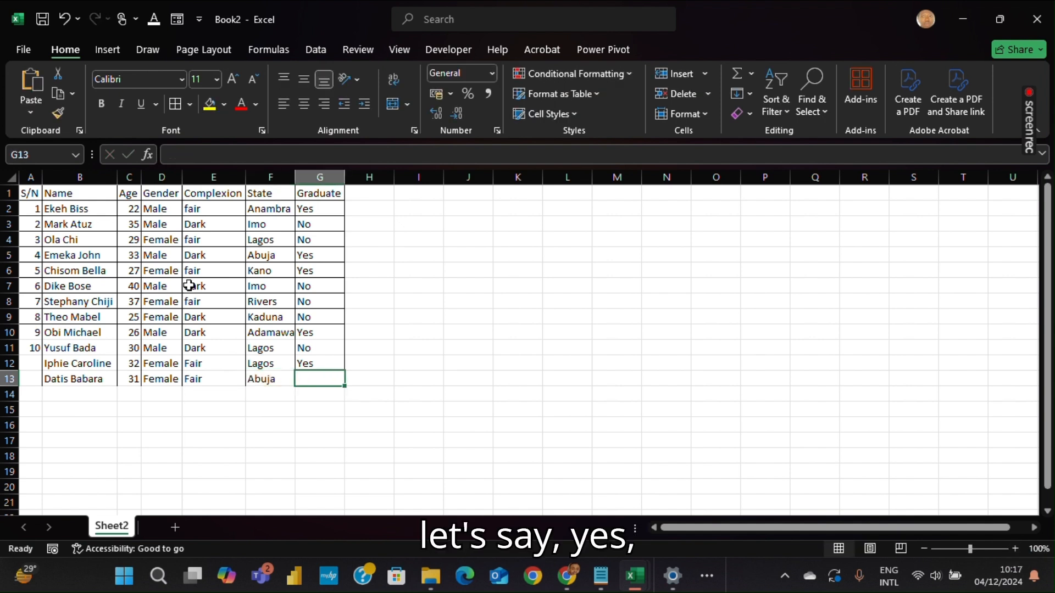
type("Yes")
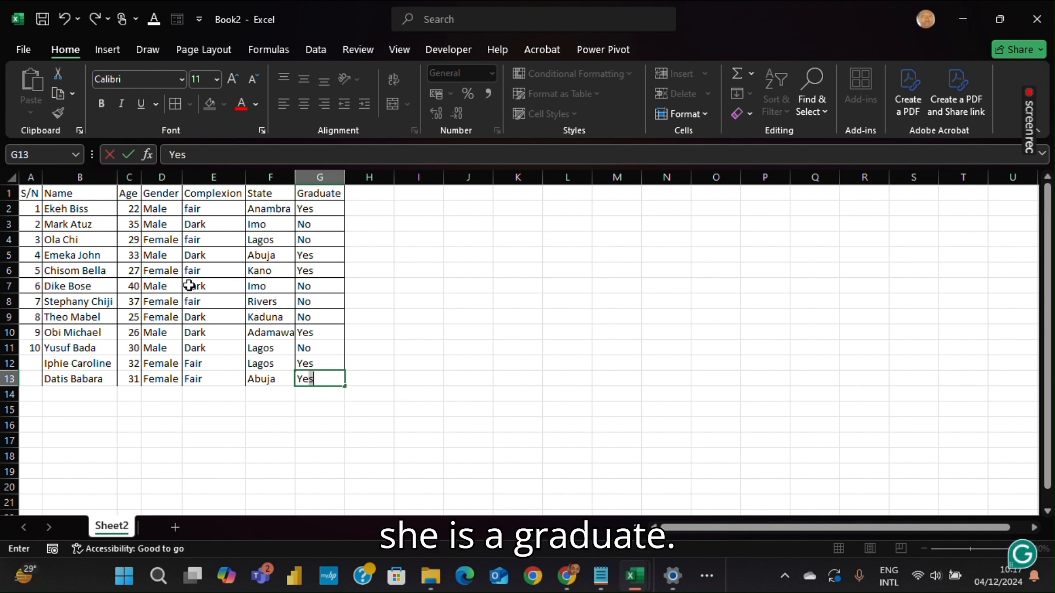
key("Return")
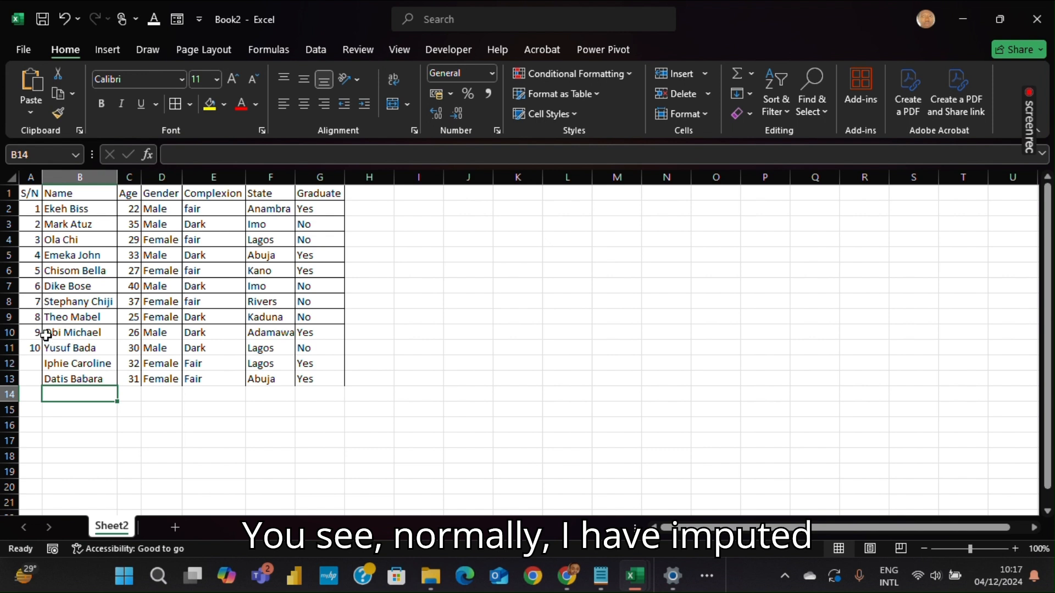
Apply all borders to rows 10 to 13 of the table, columns A through G
left_click_drag(24, 333, 82, 379)
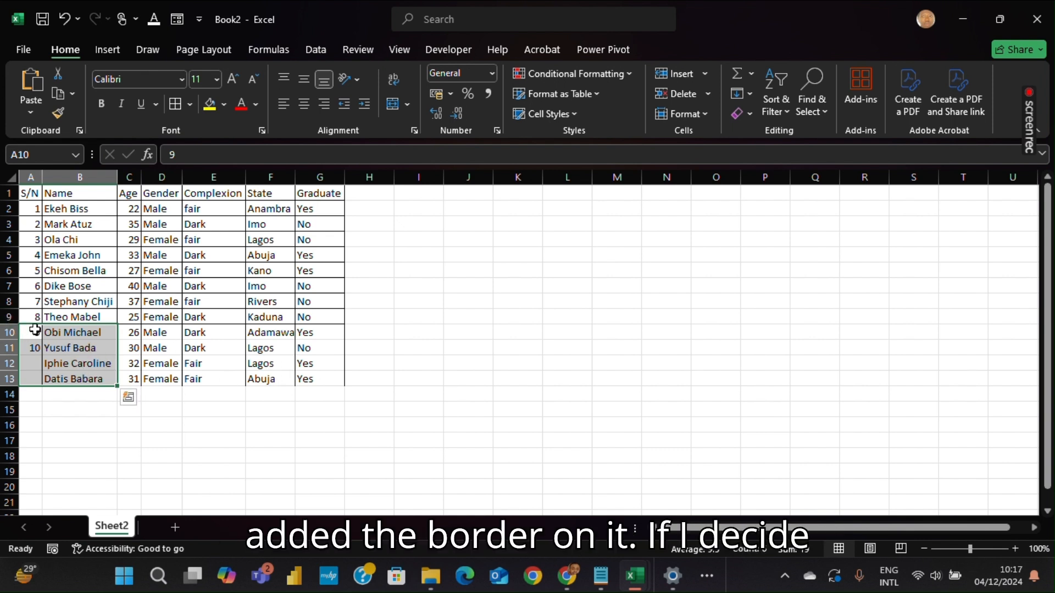
left_click_drag(30, 334, 317, 374)
left_click(178, 105)
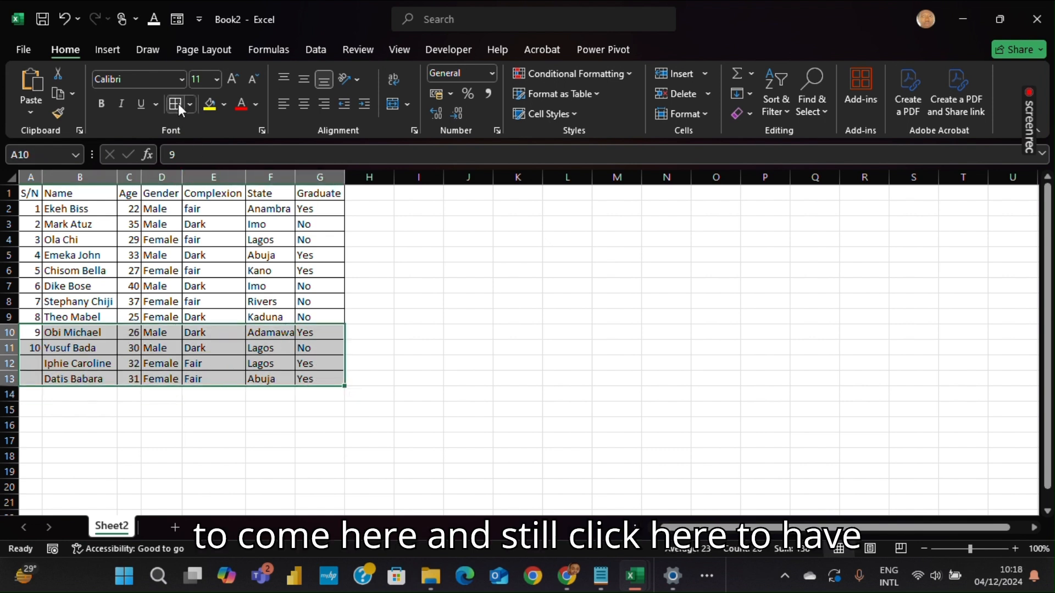
left_click(73, 382)
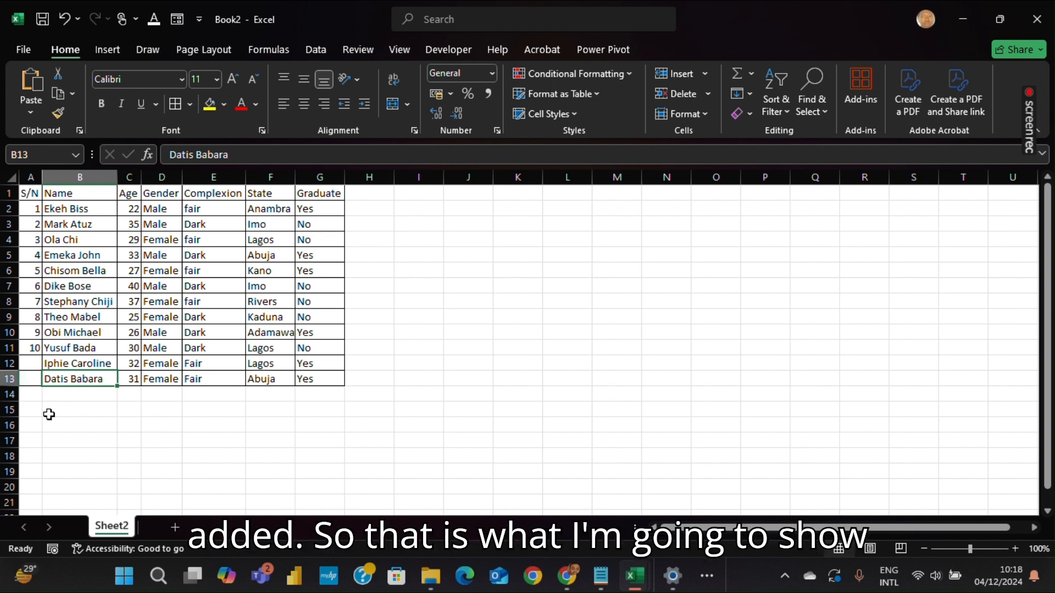
Enter serial numbers 11 and 12 in the first cells of rows 12 and 13
left_click(22, 364)
type("11")
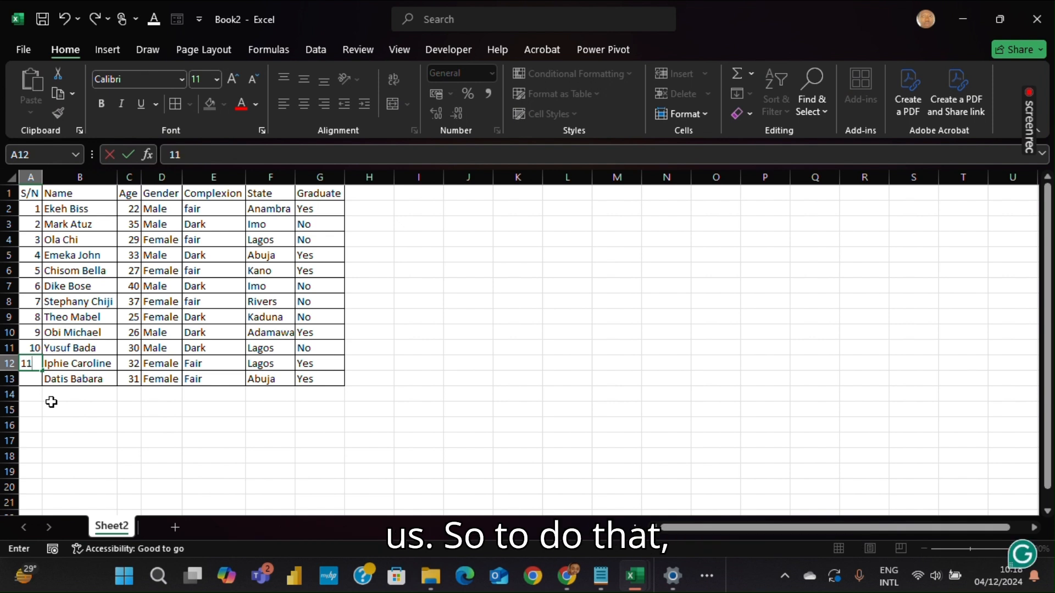
key("Return")
type("12")
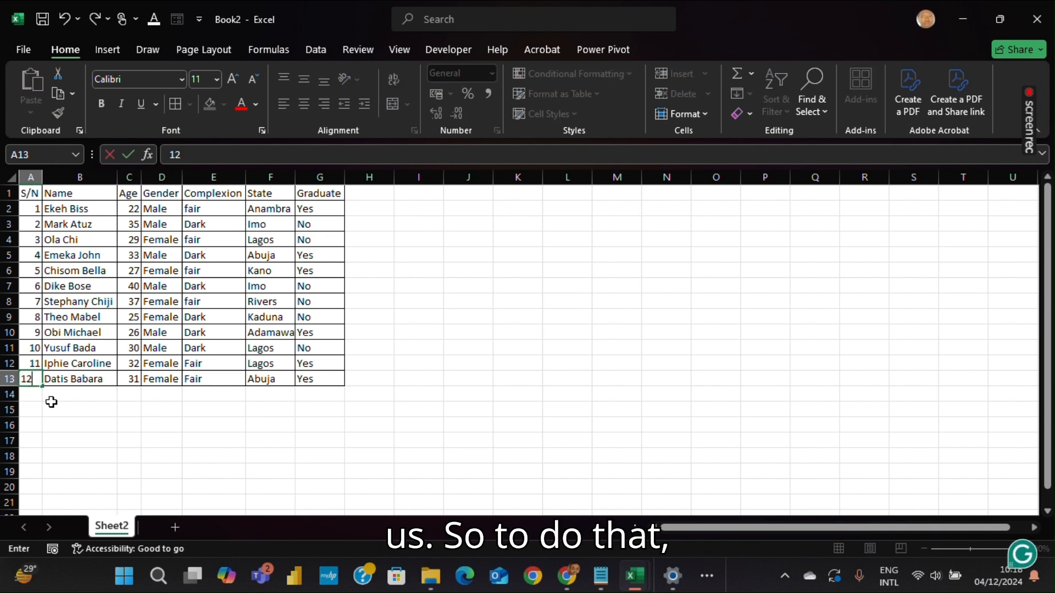
Select columns A through G and start a new conditional formatting rule that uses a formula to decide which cells to format
key("ctrl+Return")
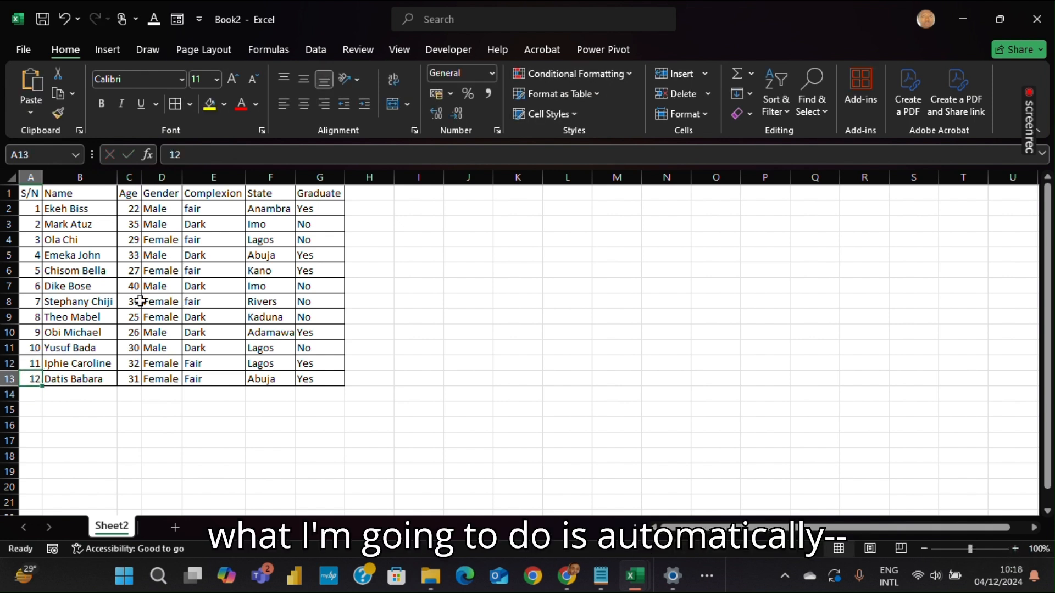
left_click(34, 393)
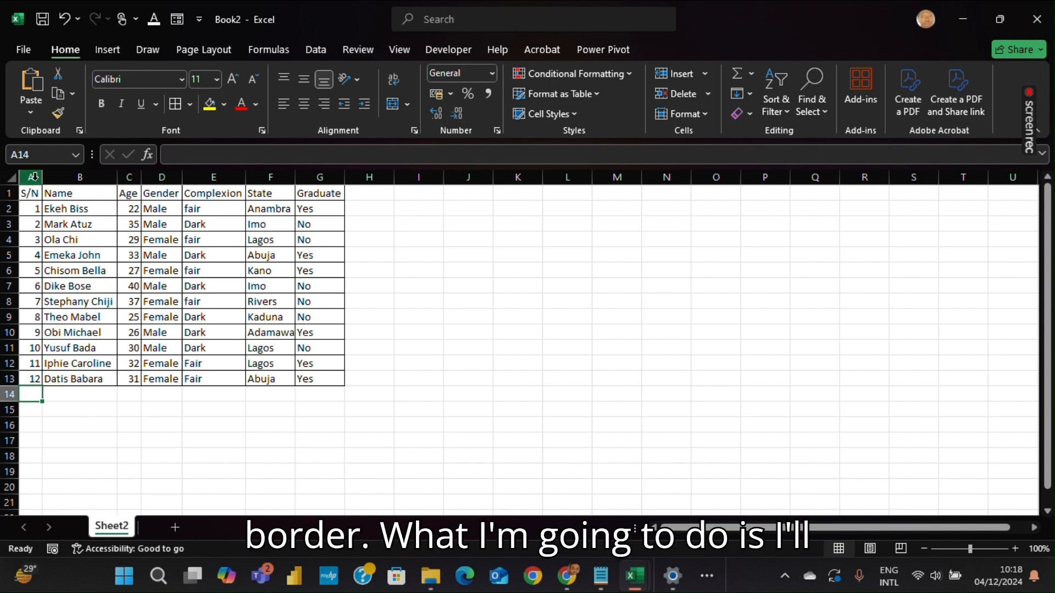
left_click_drag(33, 176, 306, 202)
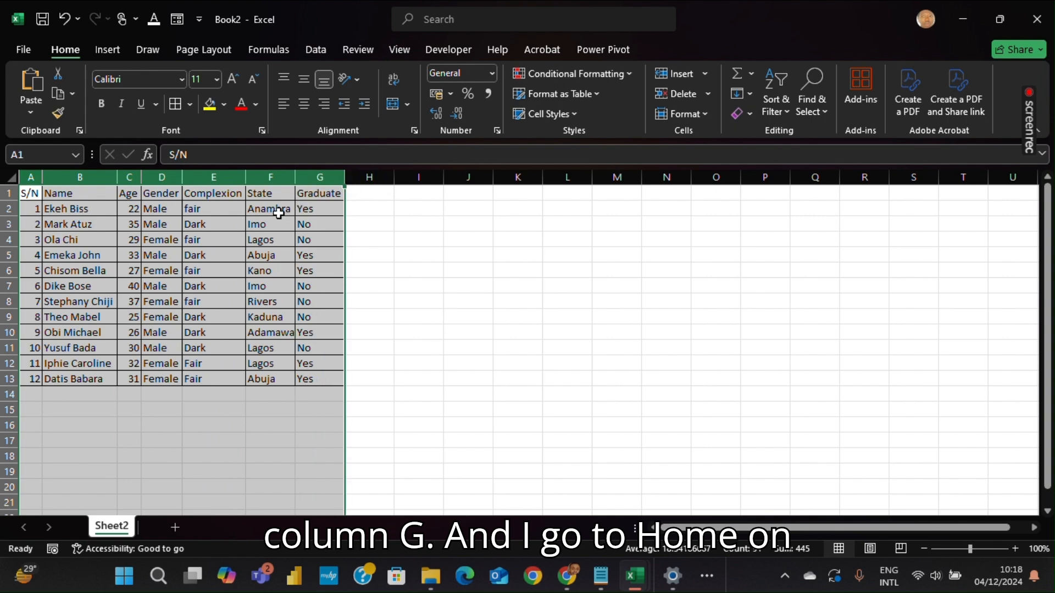
double_click(69, 46)
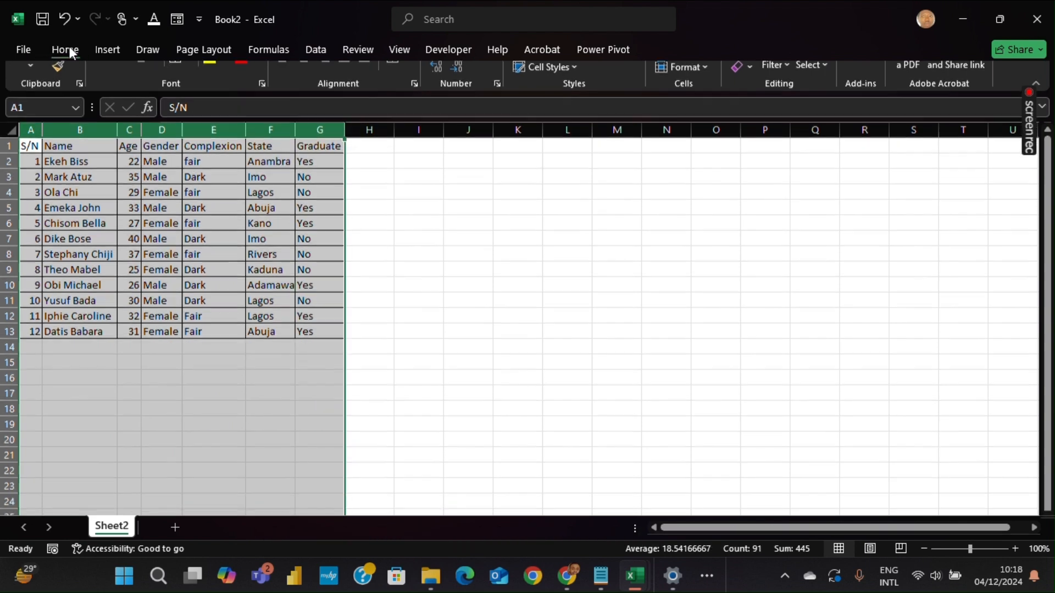
double_click(70, 46)
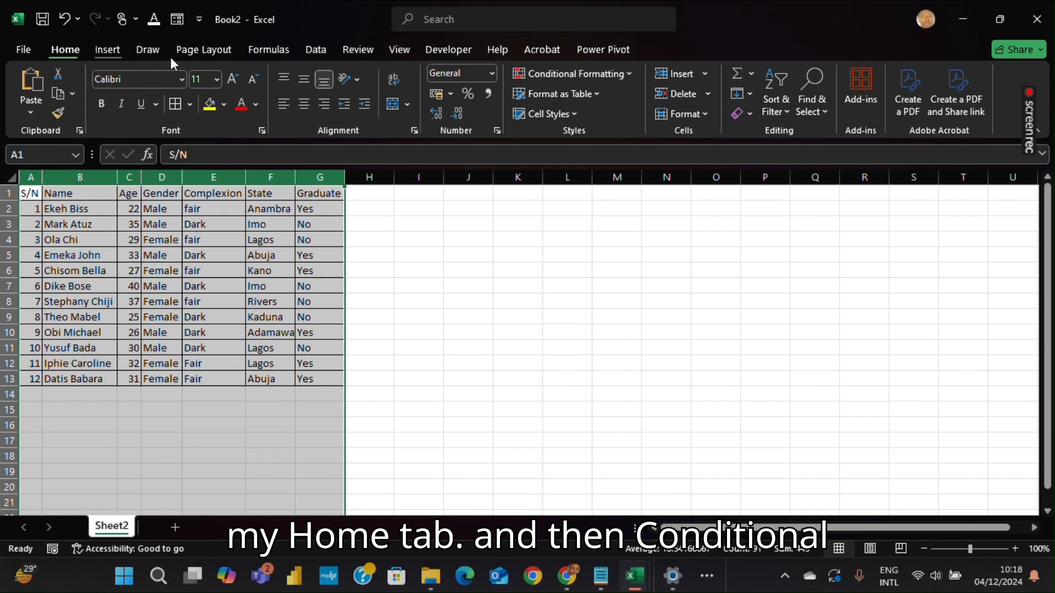
left_click(606, 73)
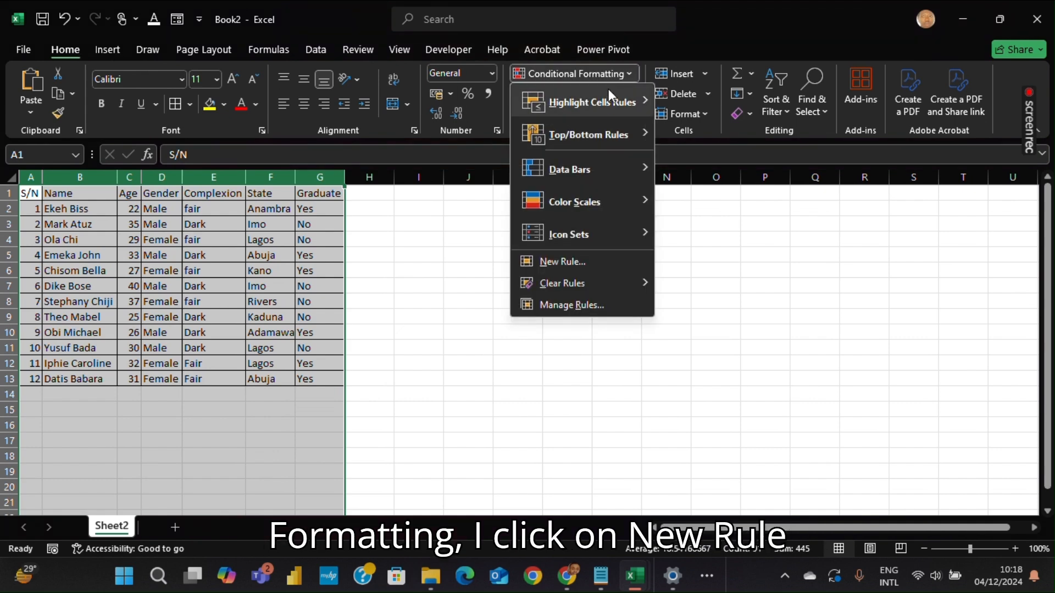
left_click(572, 267)
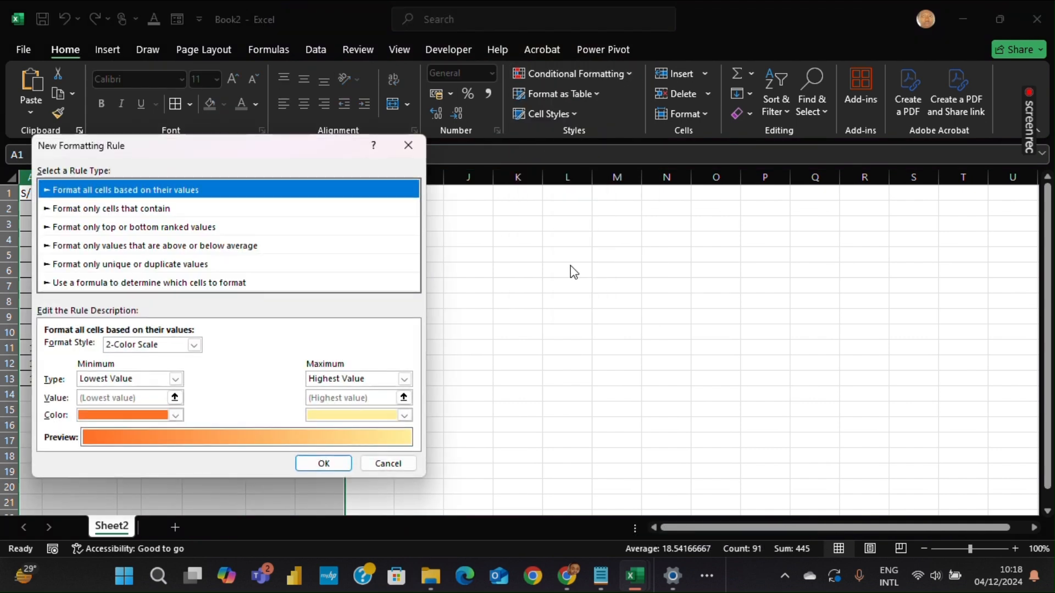
left_click(155, 283)
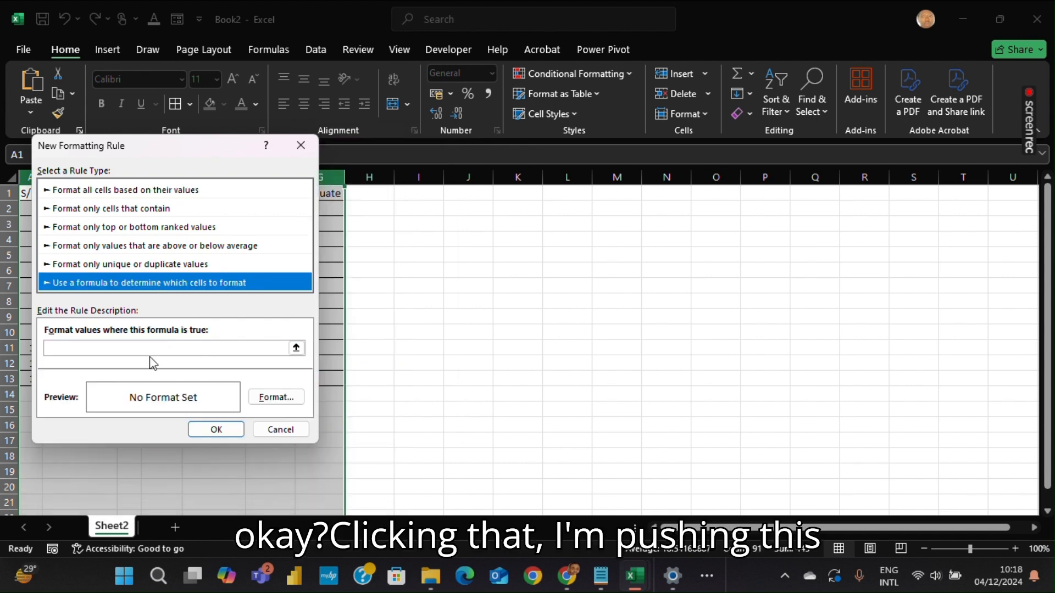
left_click_drag(157, 149, 466, 168)
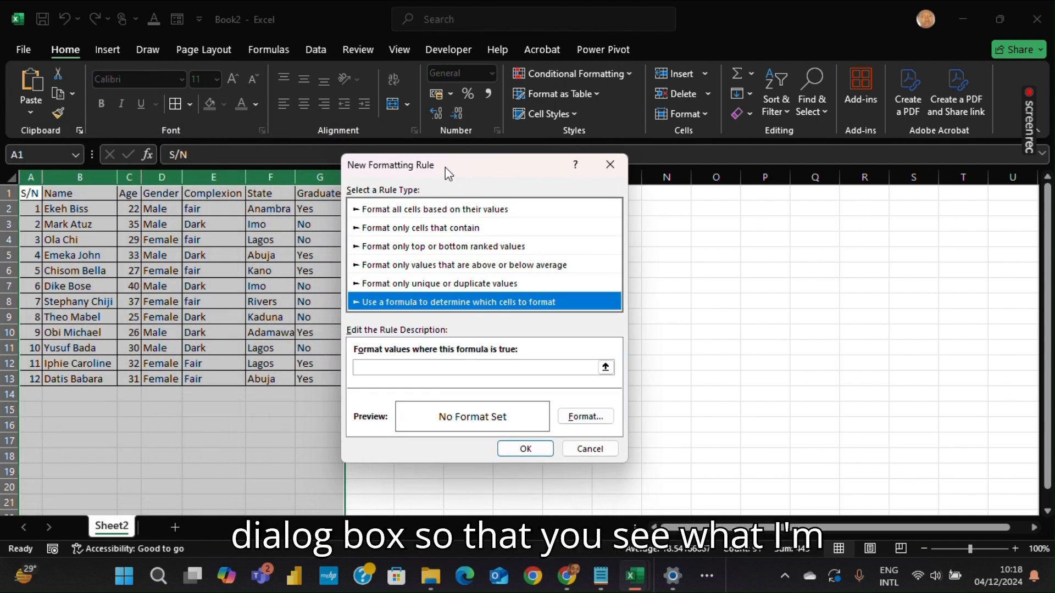
Enter the rule formula =$A1<>"" so it checks column A of each row
left_click(388, 366)
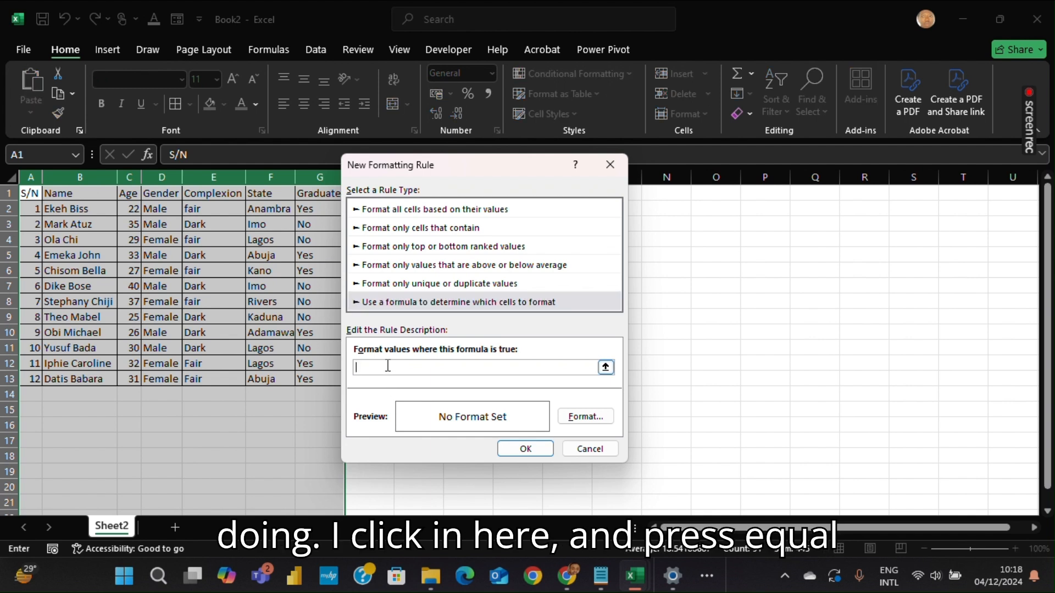
type("=")
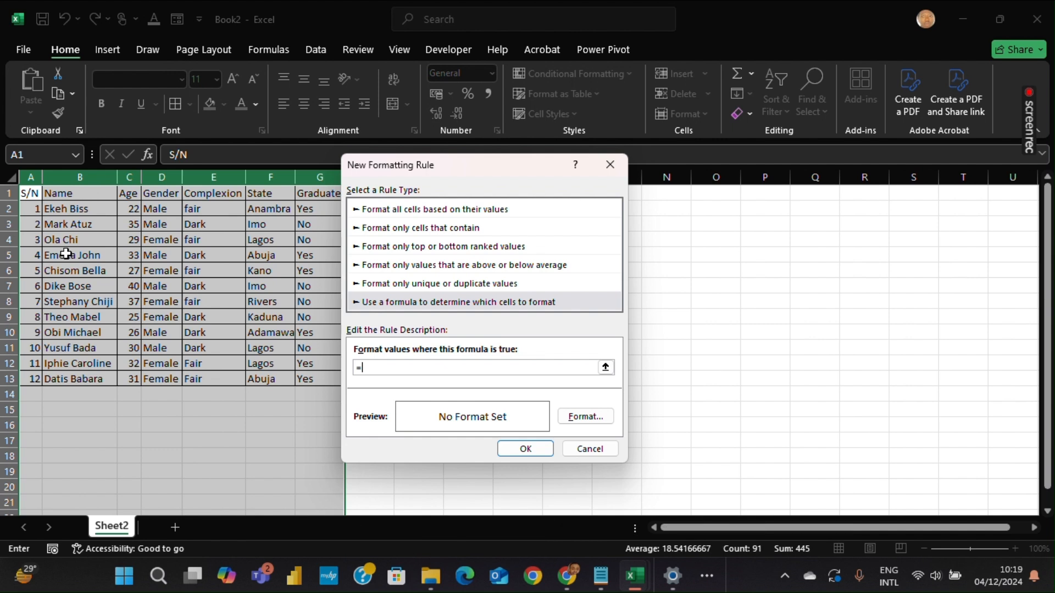
left_click(29, 192)
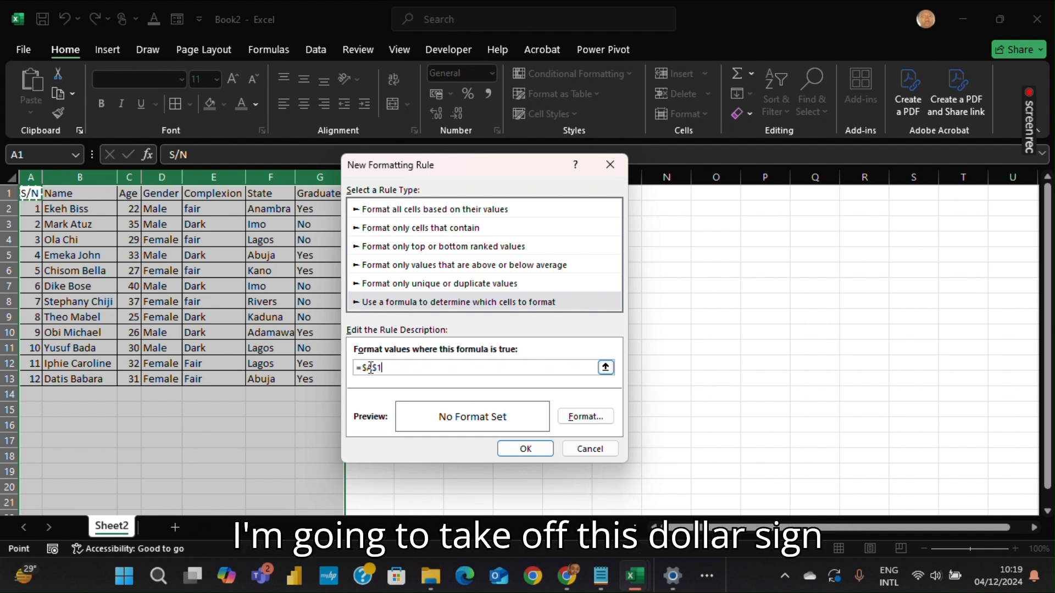
left_click(377, 368)
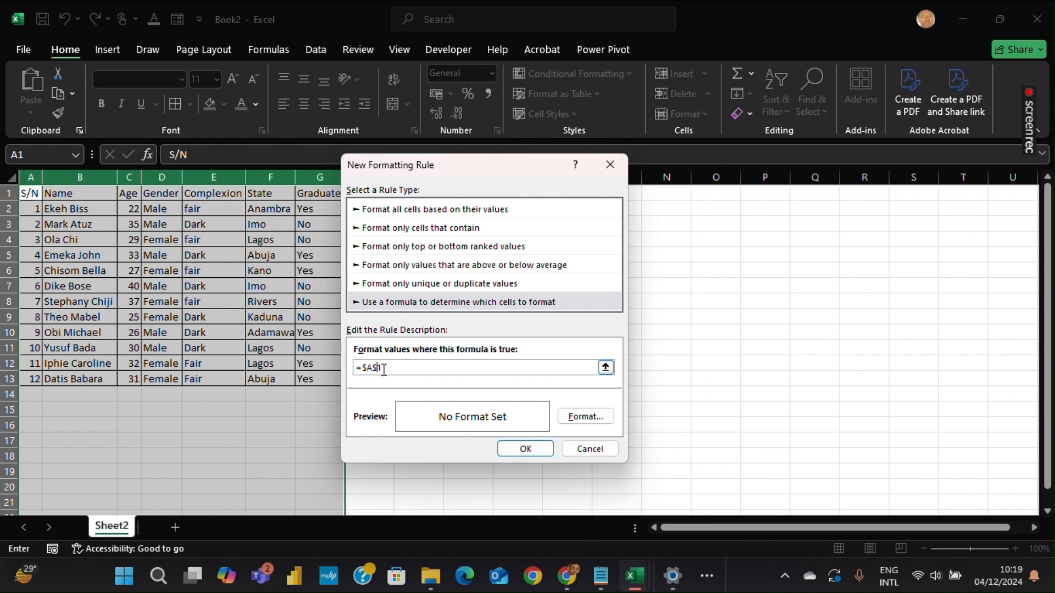
key("BackSpace")
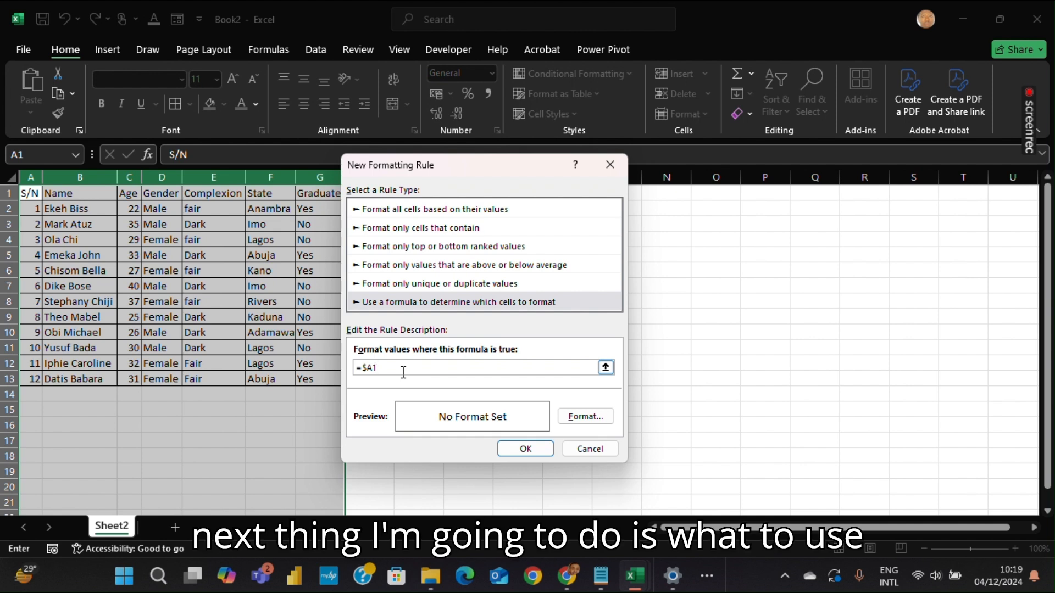
type("<")
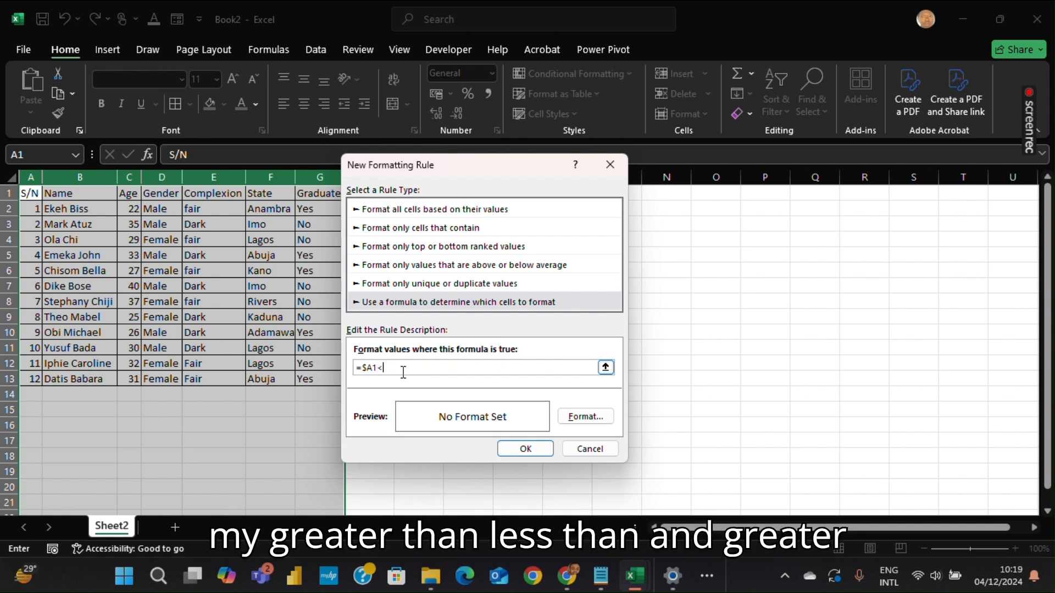
type(">")
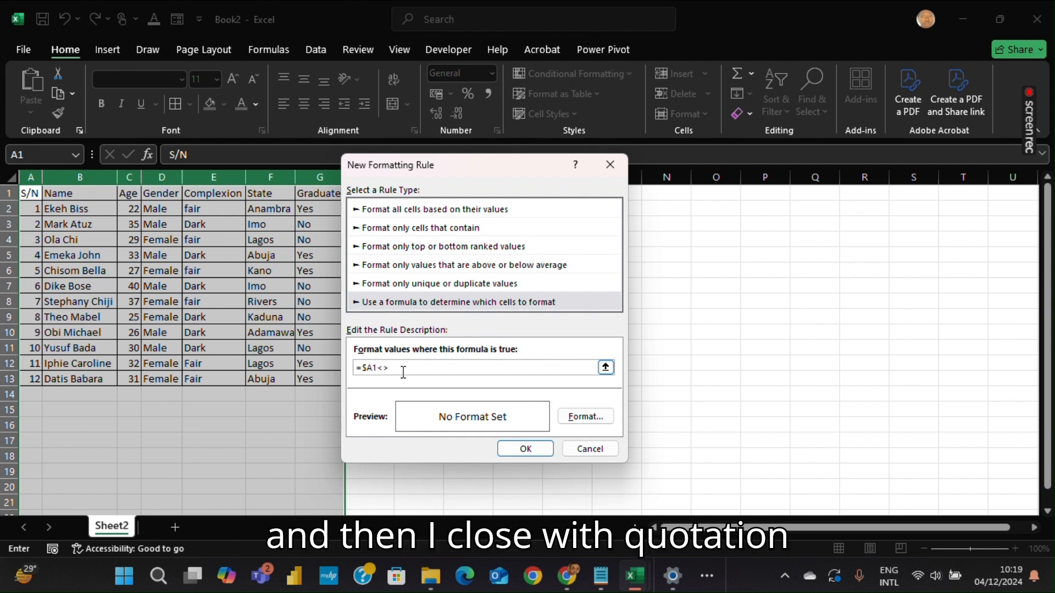
type("\"\"")
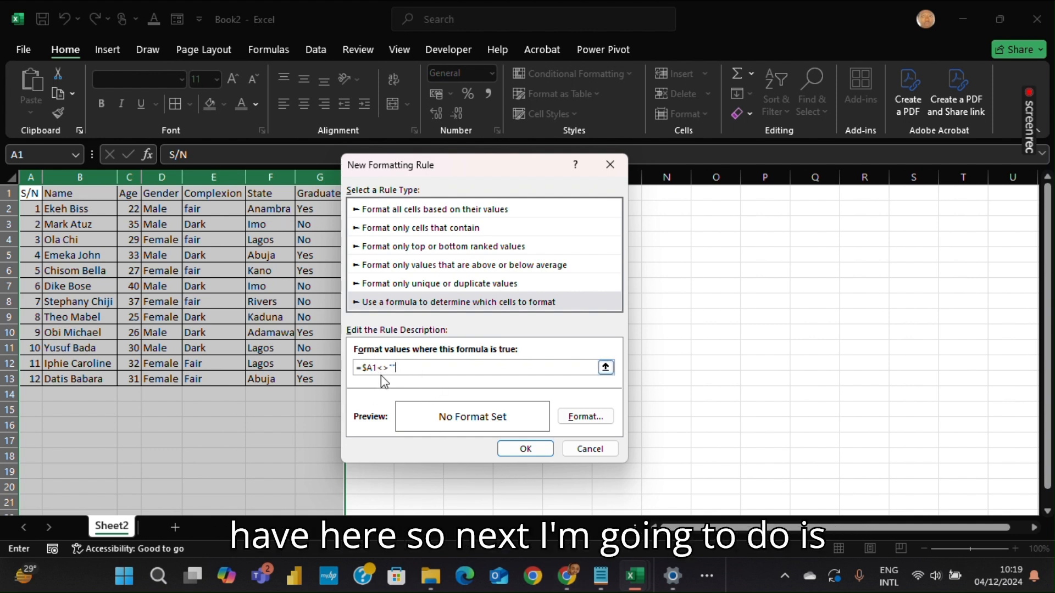
Set the rule's format to an outline border and confirm the new rule
left_click(585, 417)
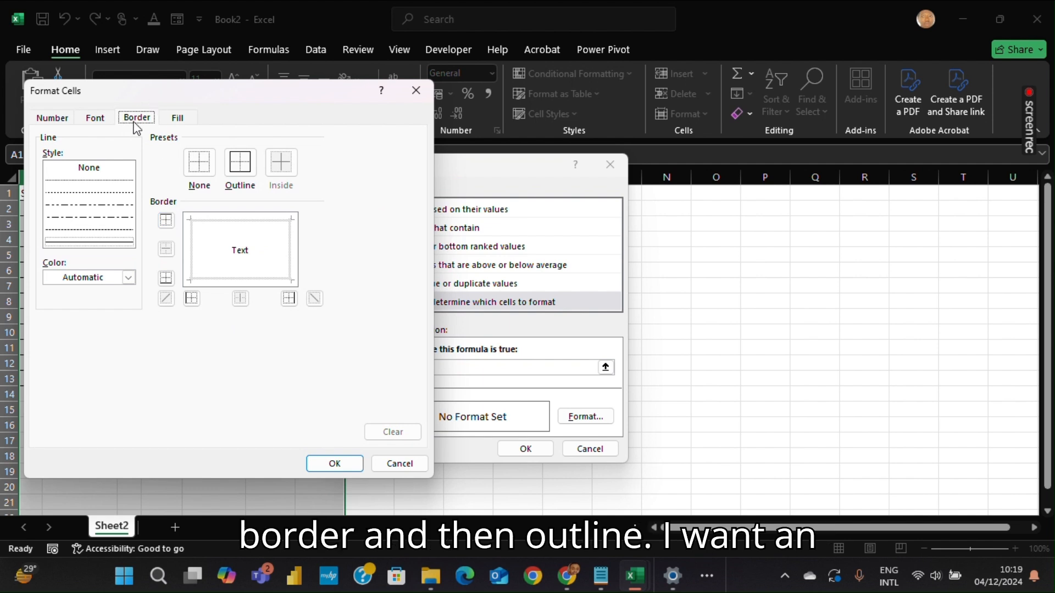
left_click(250, 169)
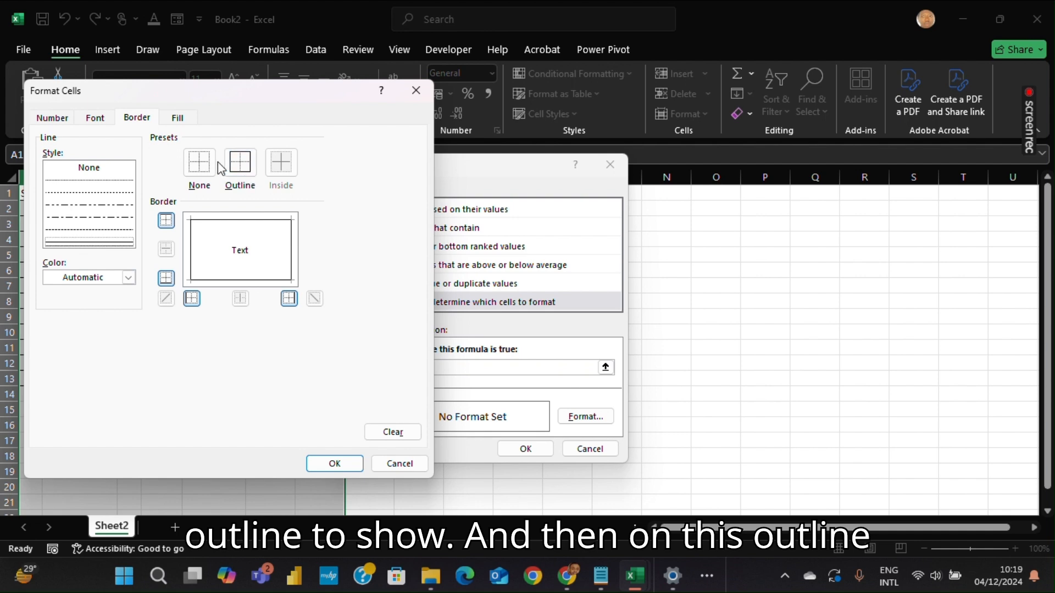
left_click(340, 465)
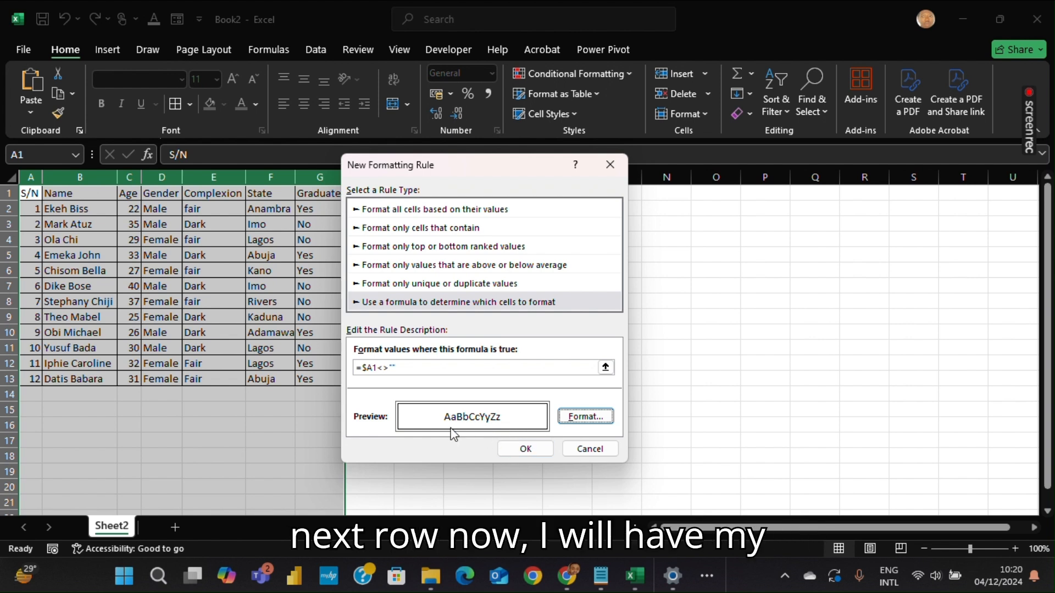
left_click(526, 449)
Enter serial number 13 and a new person's full name in row 14
left_click(88, 390)
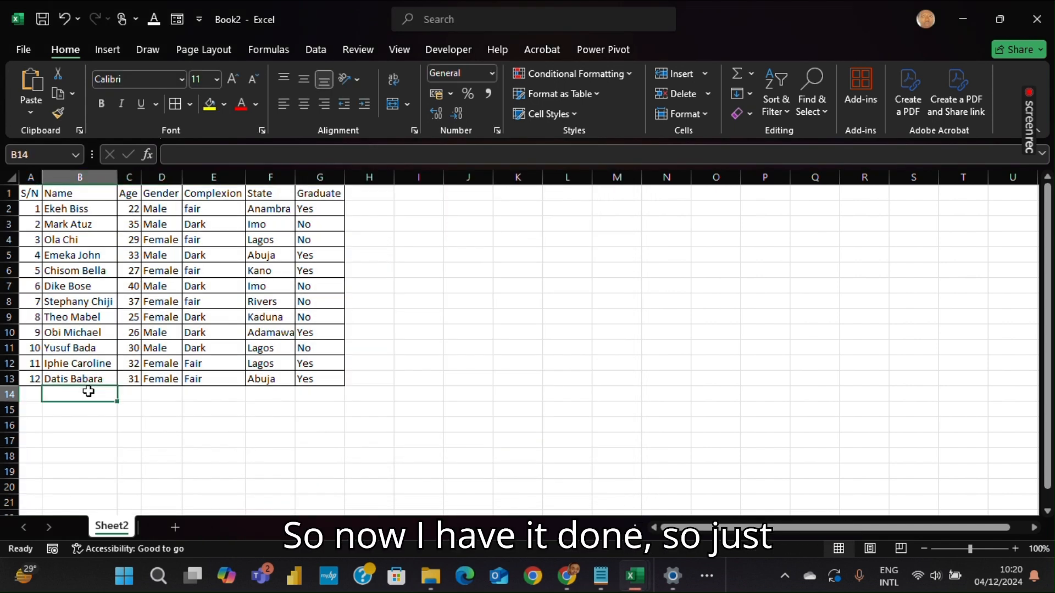
key("Left")
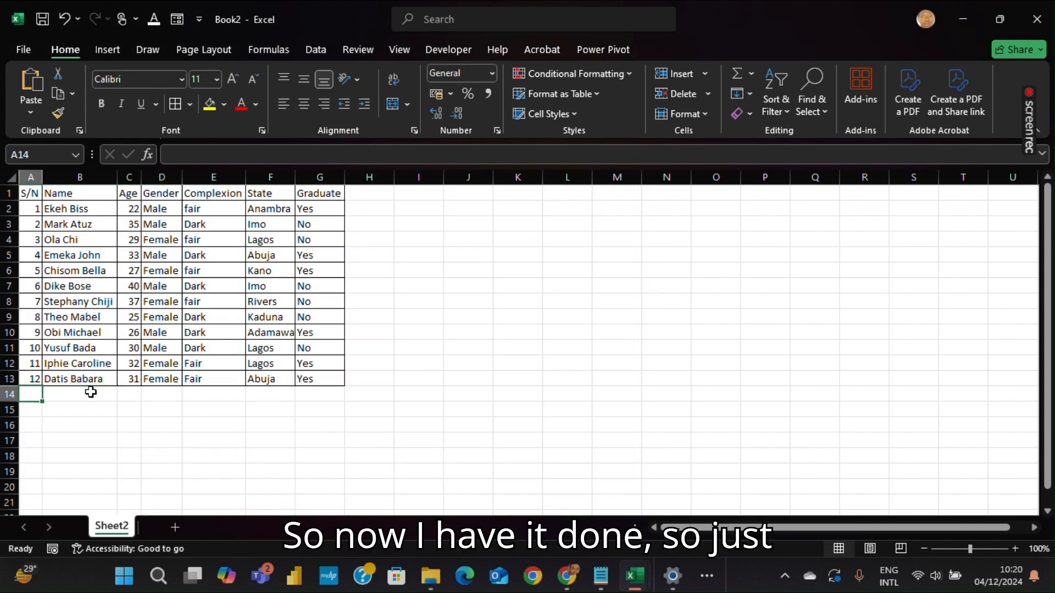
type("13")
key("Tab")
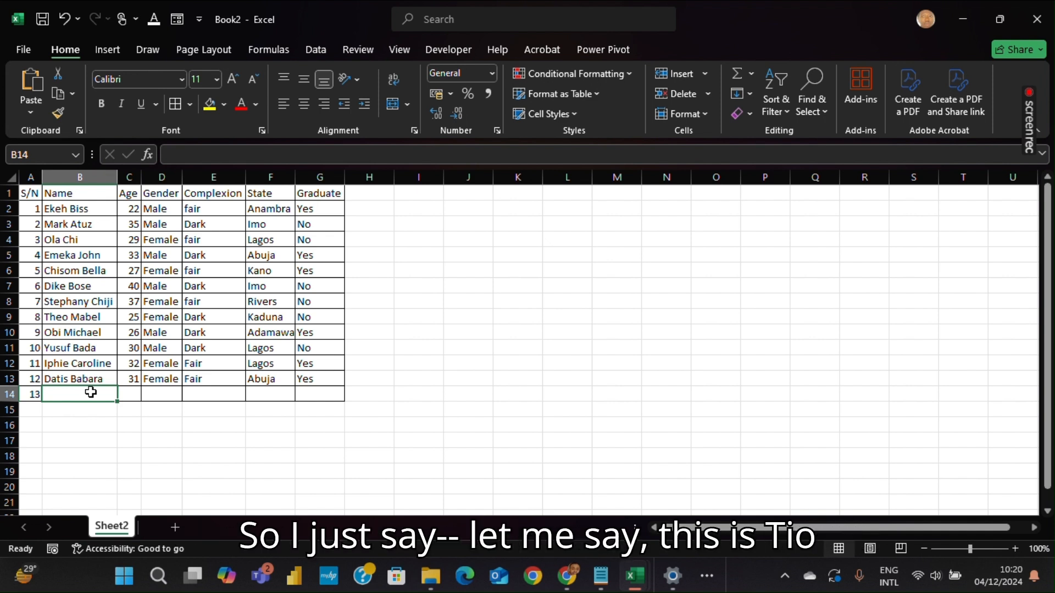
type("The")
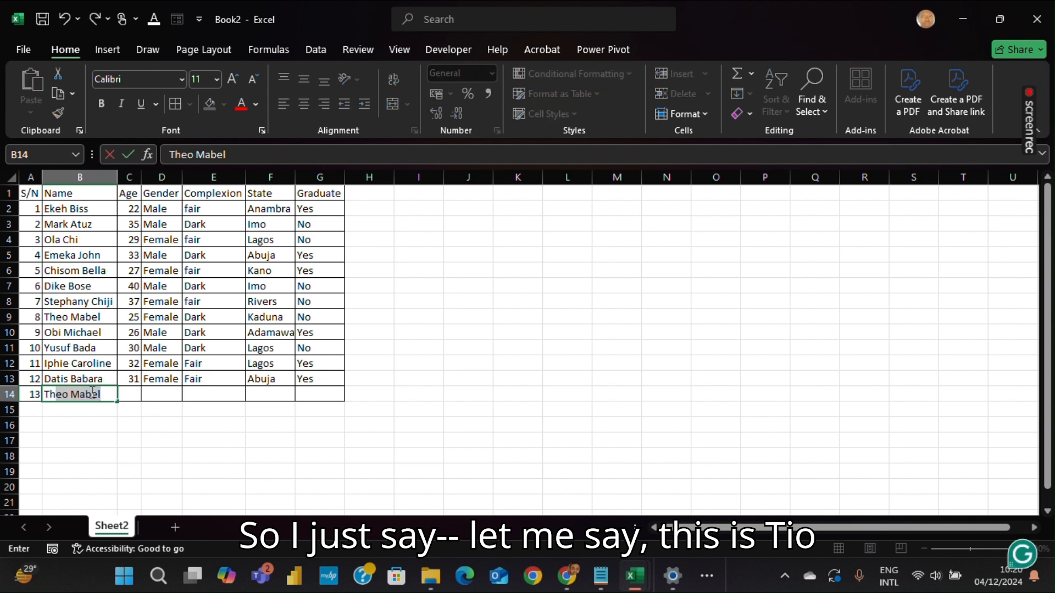
type("o ")
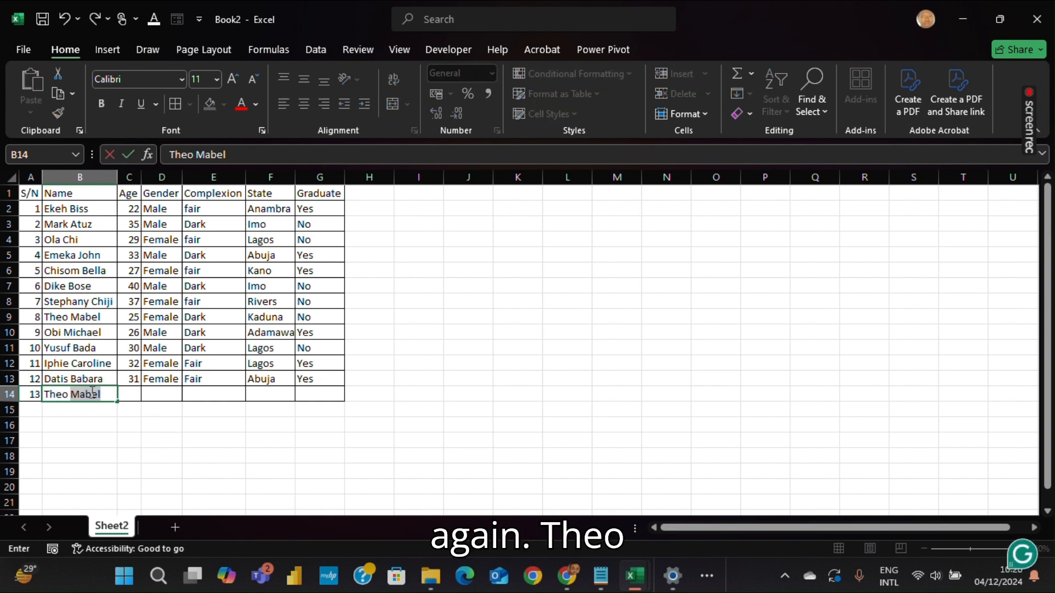
type("Byky")
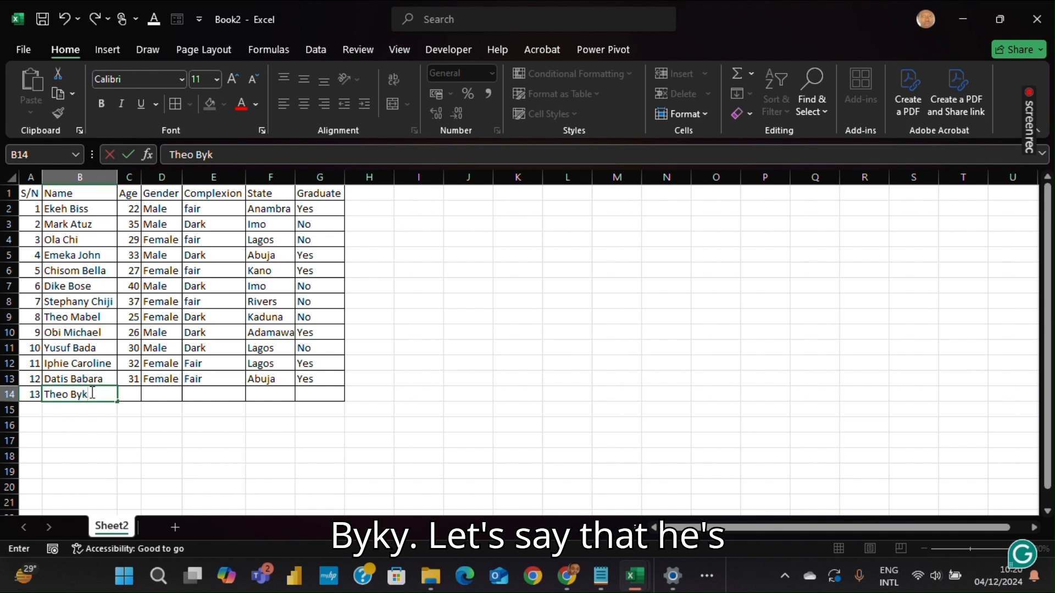
key("Tab")
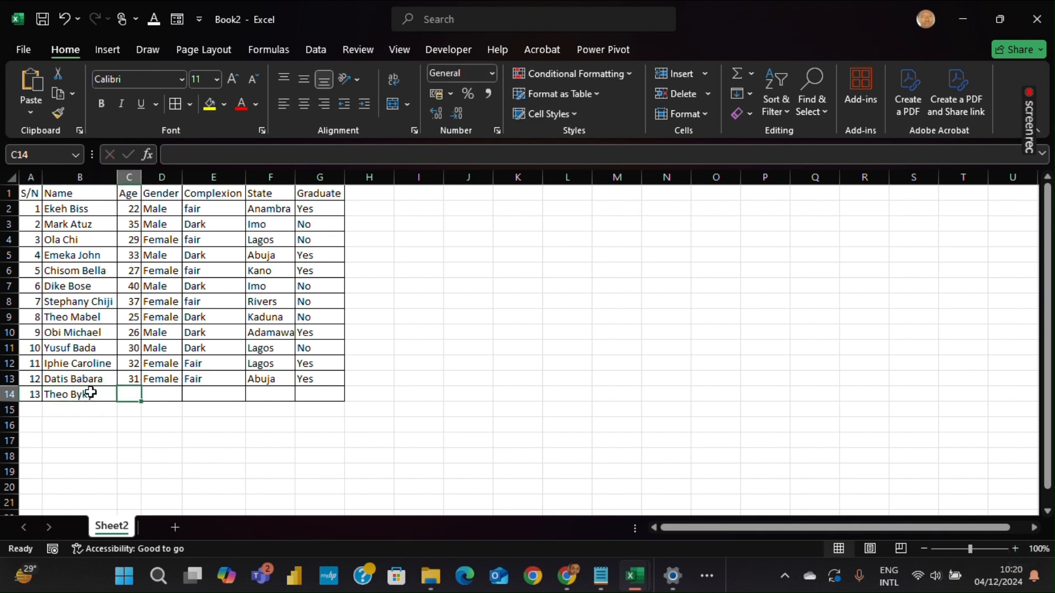
Fill the rest of row 14 with age 23, Male, Dark, Ph and Yes
type("23")
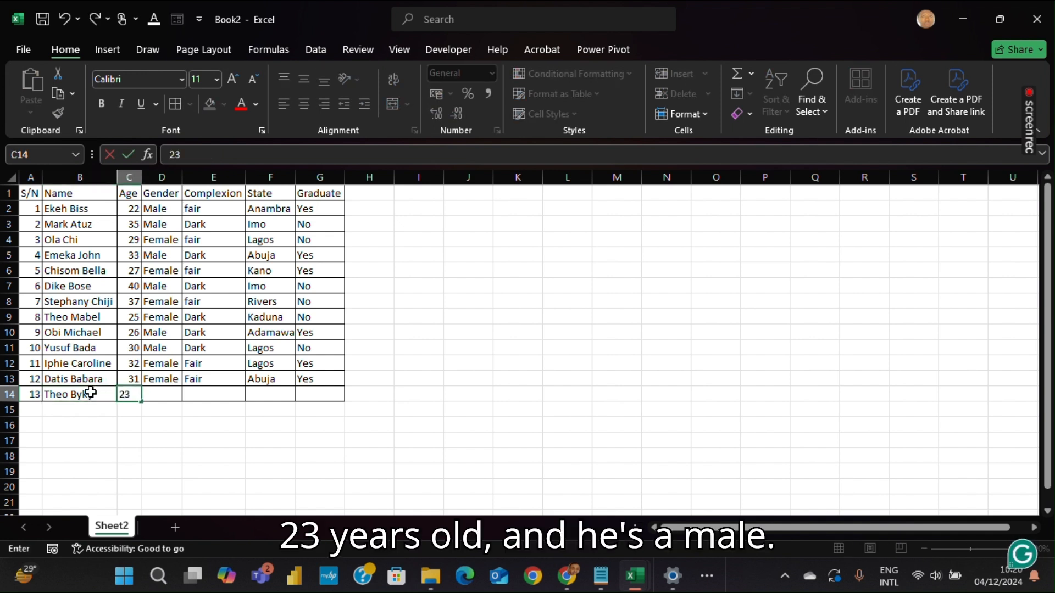
key("Tab")
type("Male")
key("Tab")
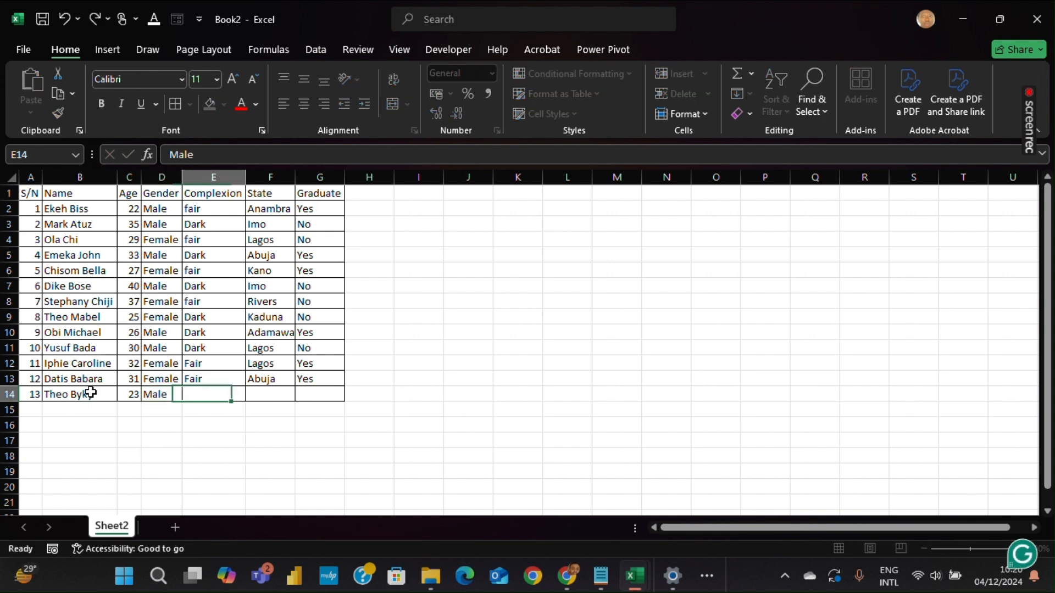
type("Dark")
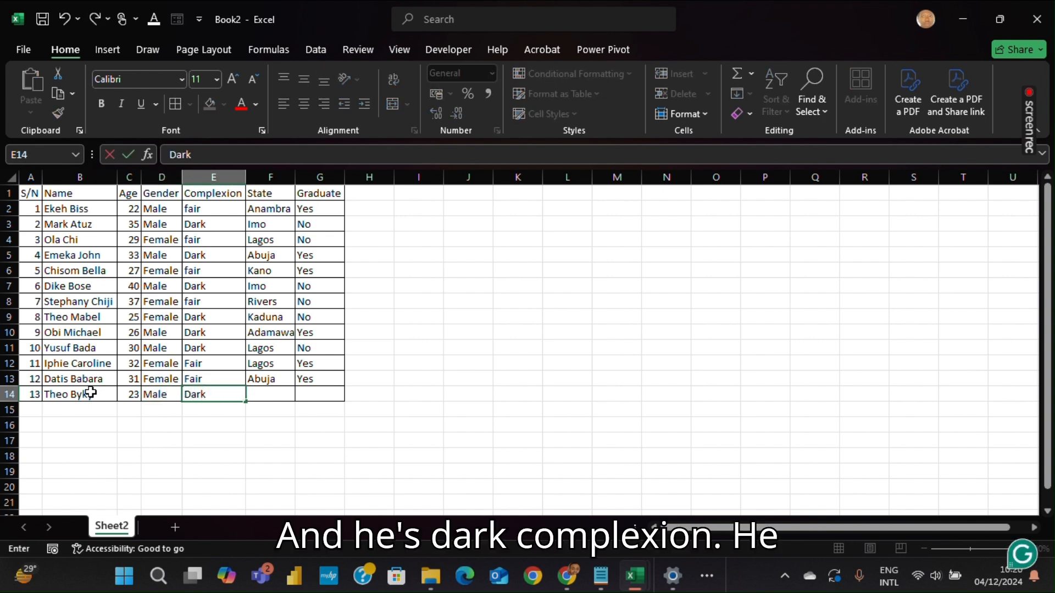
key("Tab")
type("Ph")
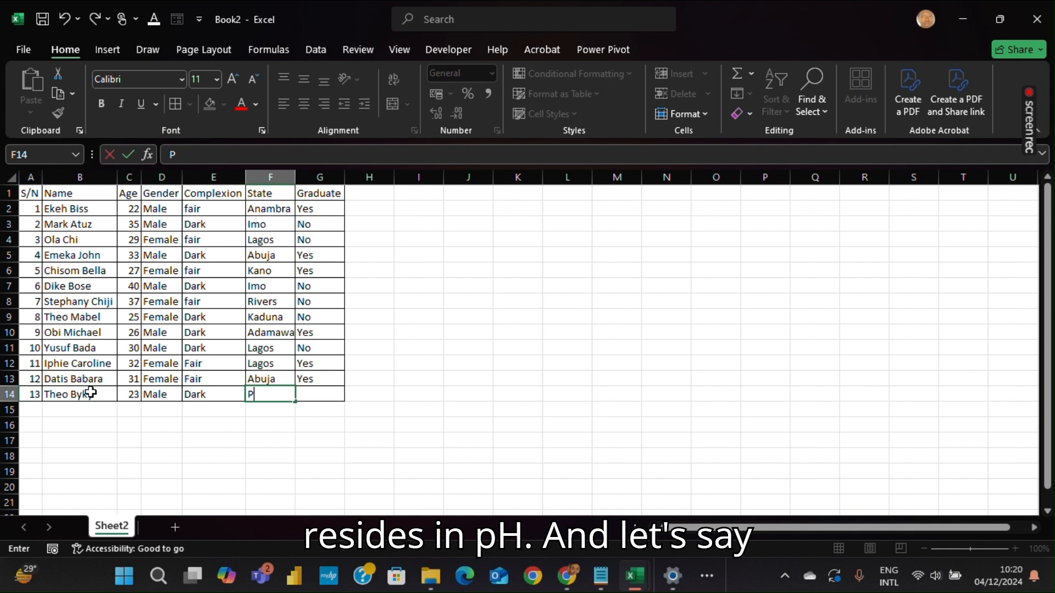
key("Tab")
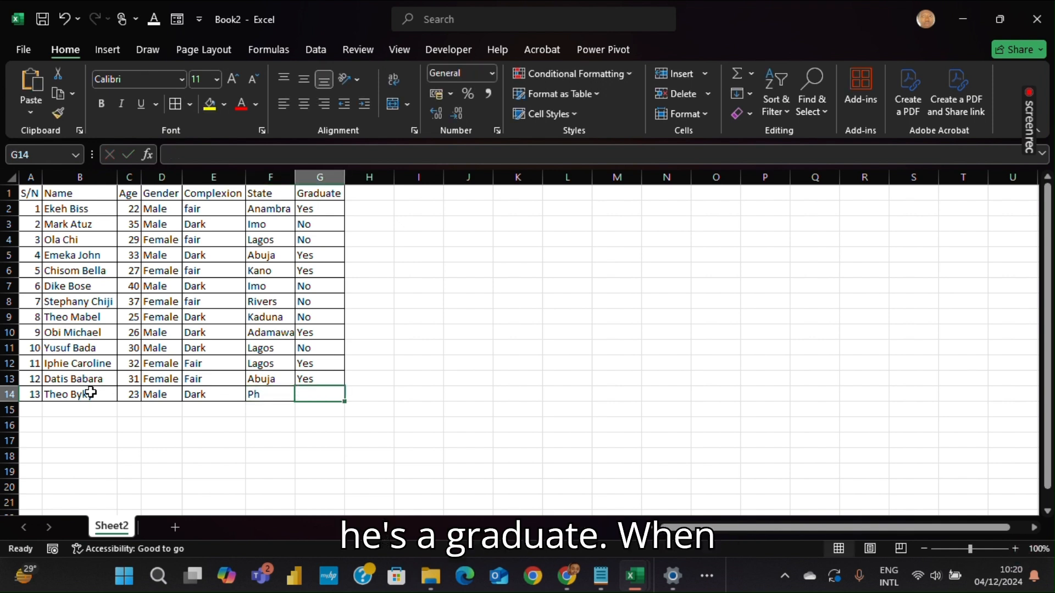
type("Yes")
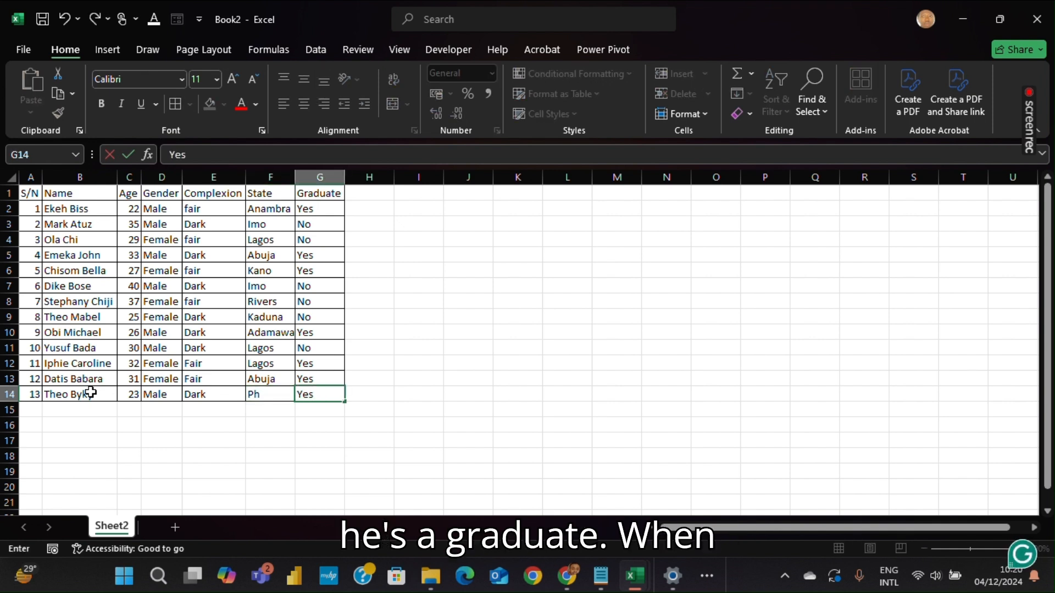
key("Return")
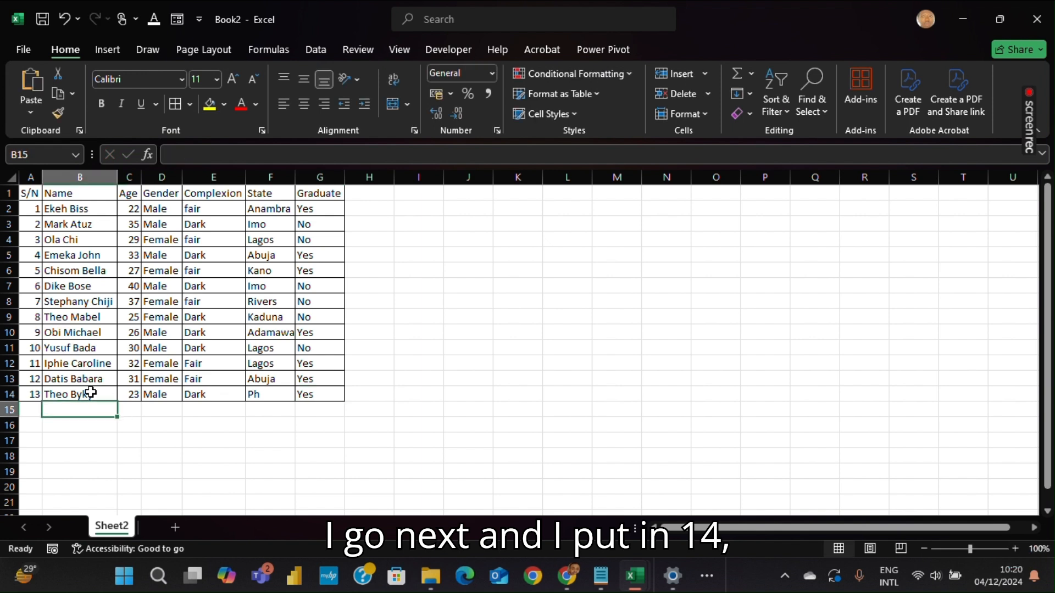
Enter serial number 14 in column A of row 15
key("Left")
type("14")
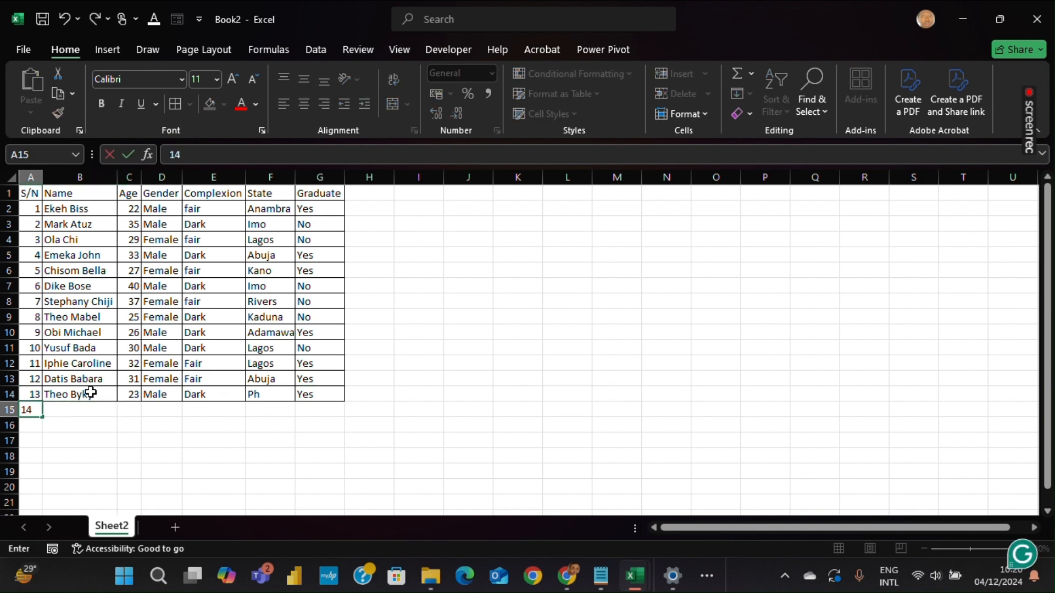
key("Tab")
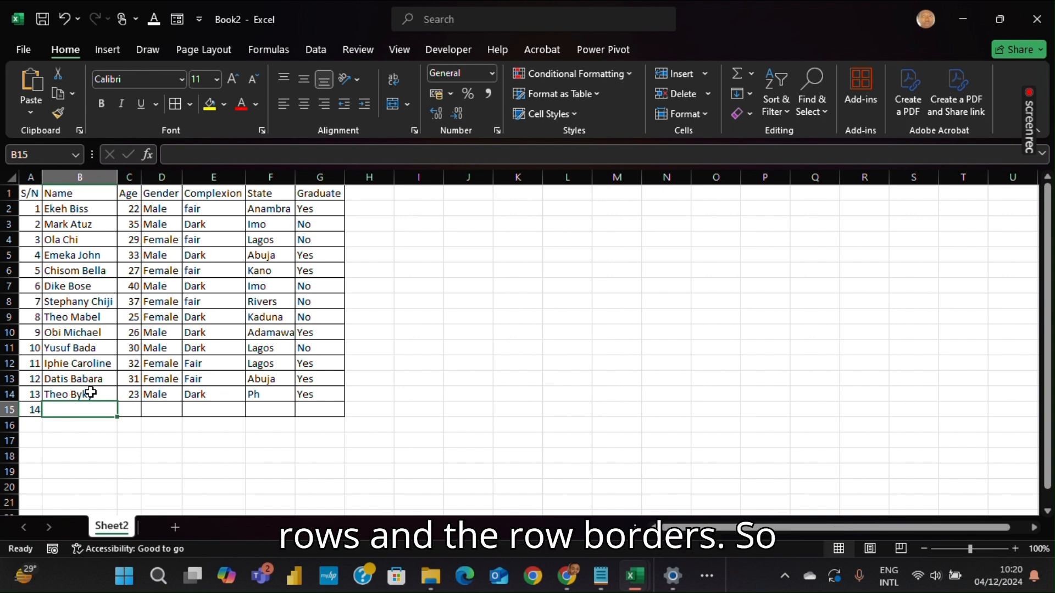
key("Return")
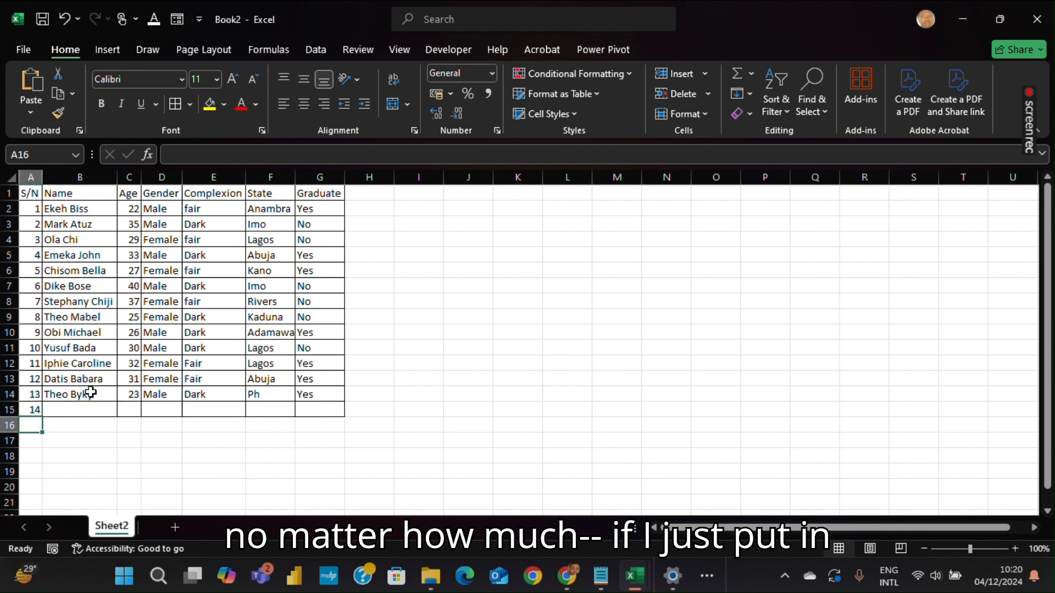
Enter serial numbers 15, 16, 17 and 18 down column A in rows 16 to 19
type("15")
key("Return")
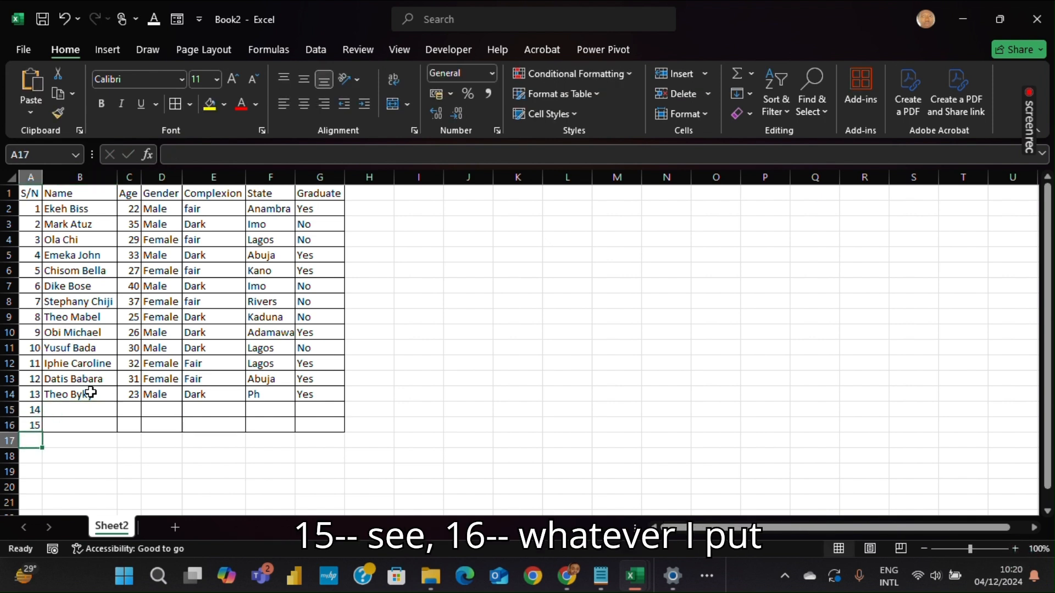
type("16")
key("Return")
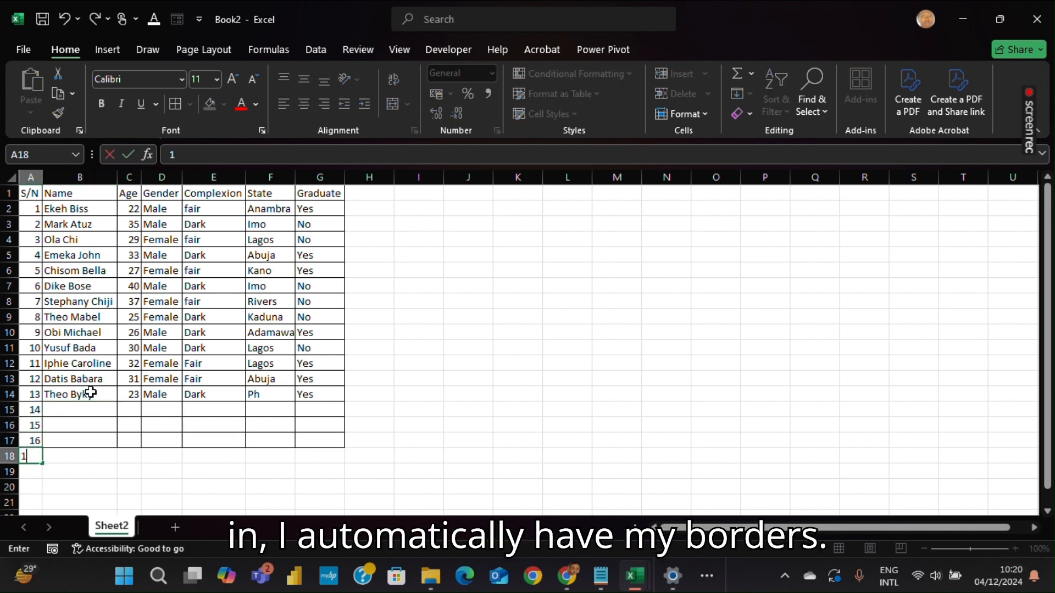
type("17")
key("Return")
type("18")
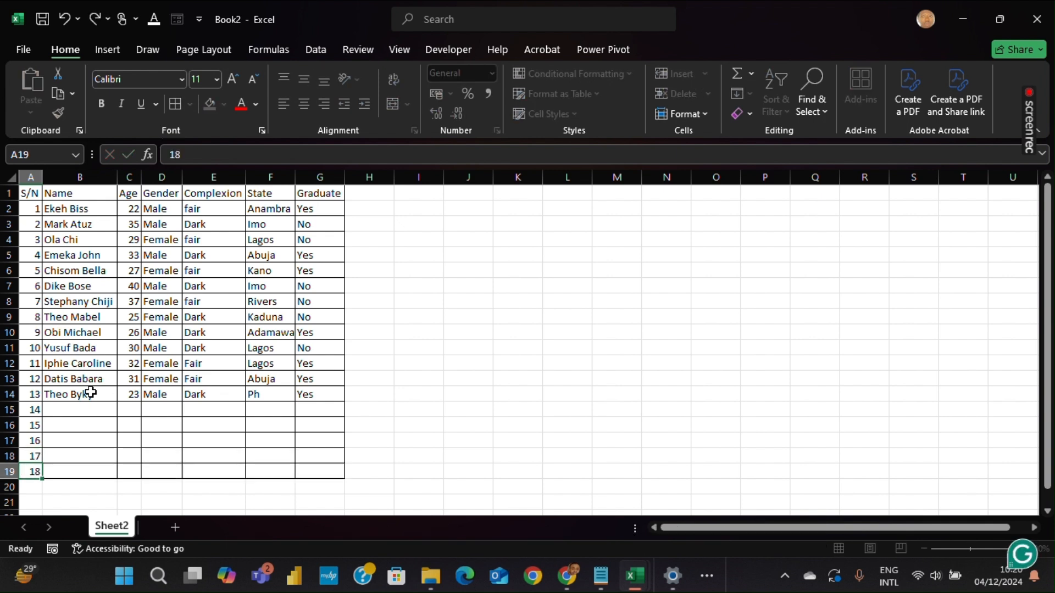
key("Return")
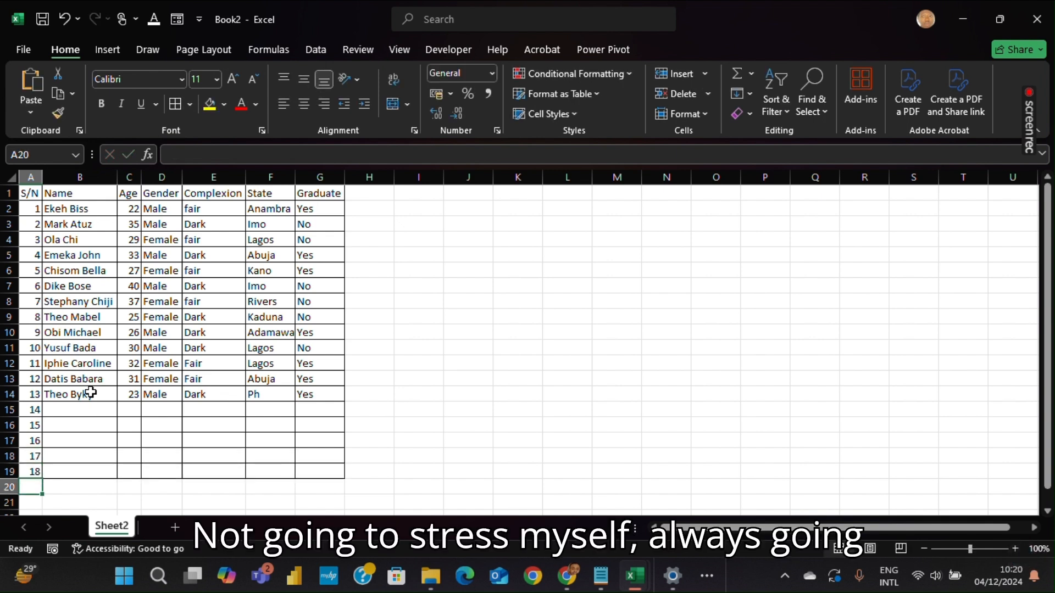